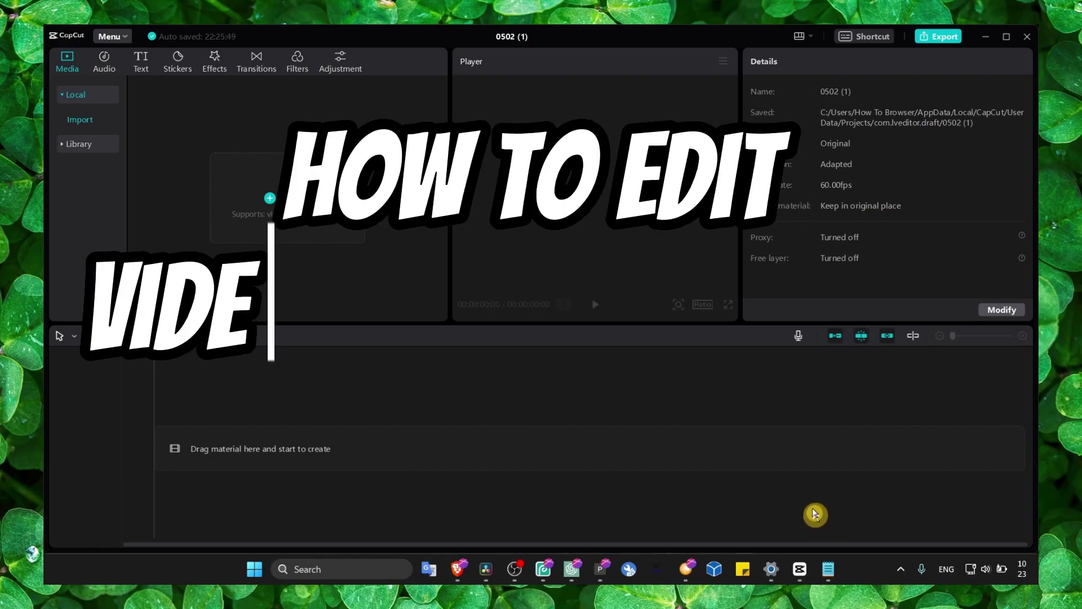
- Leave the notes and return to the CapCut editor
key(alt+Tab)
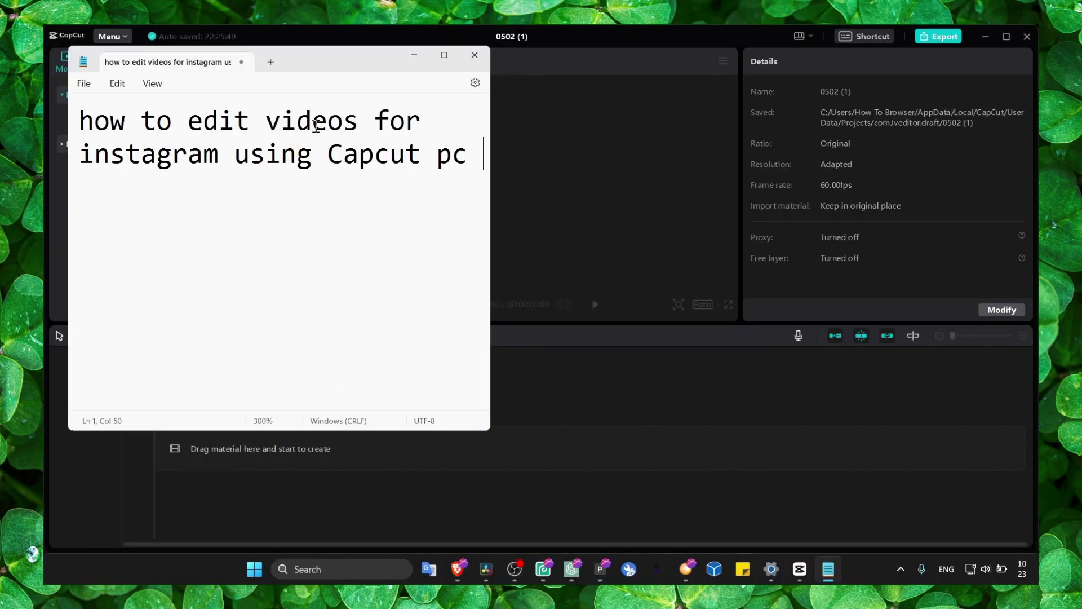
click(406, 60)
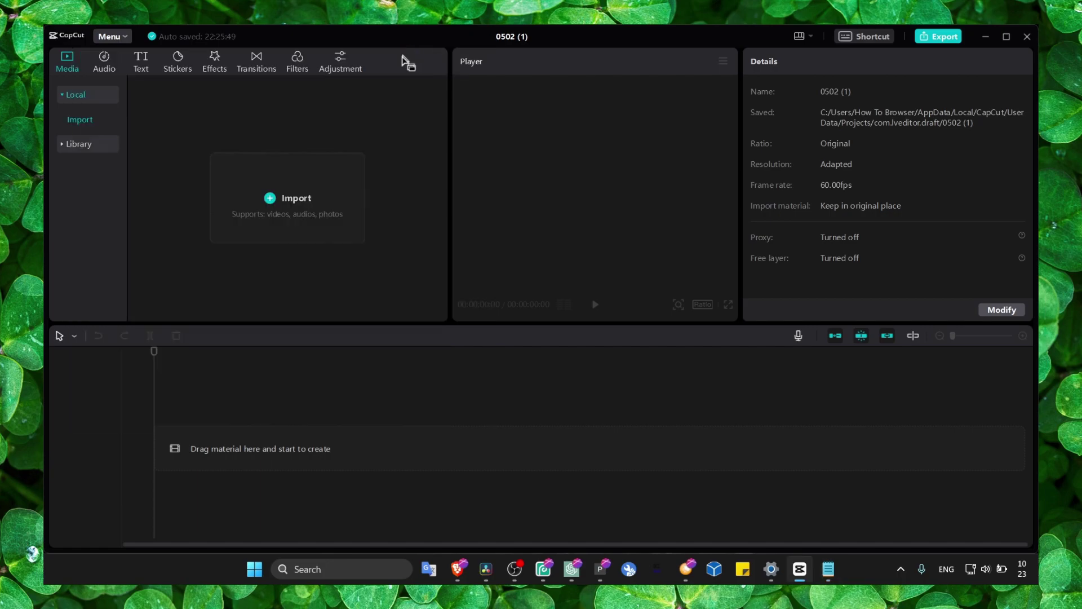
click(293, 157)
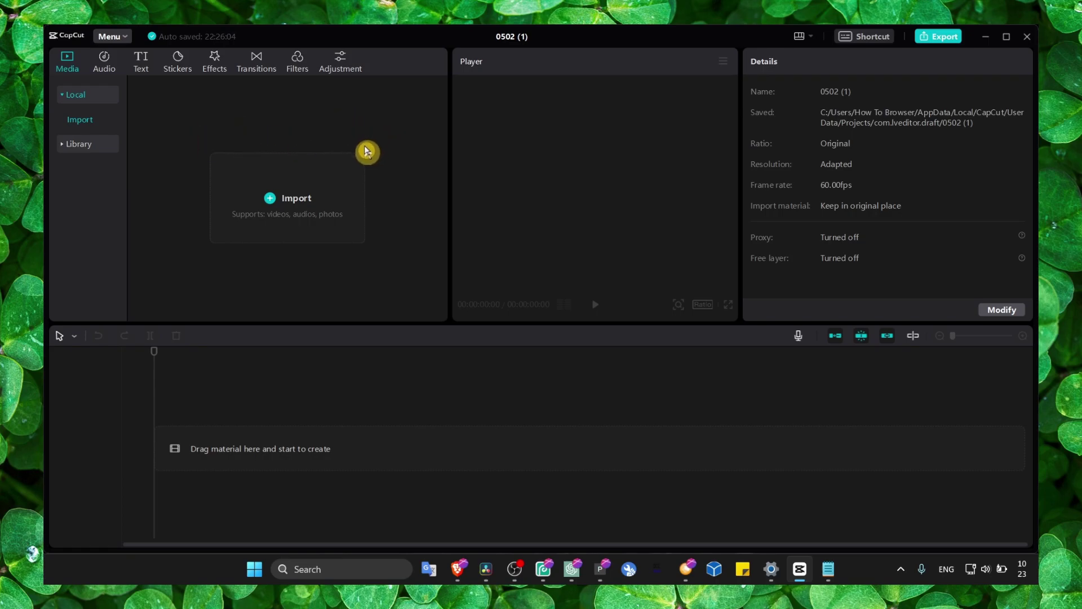
click(351, 164)
click(545, 355)
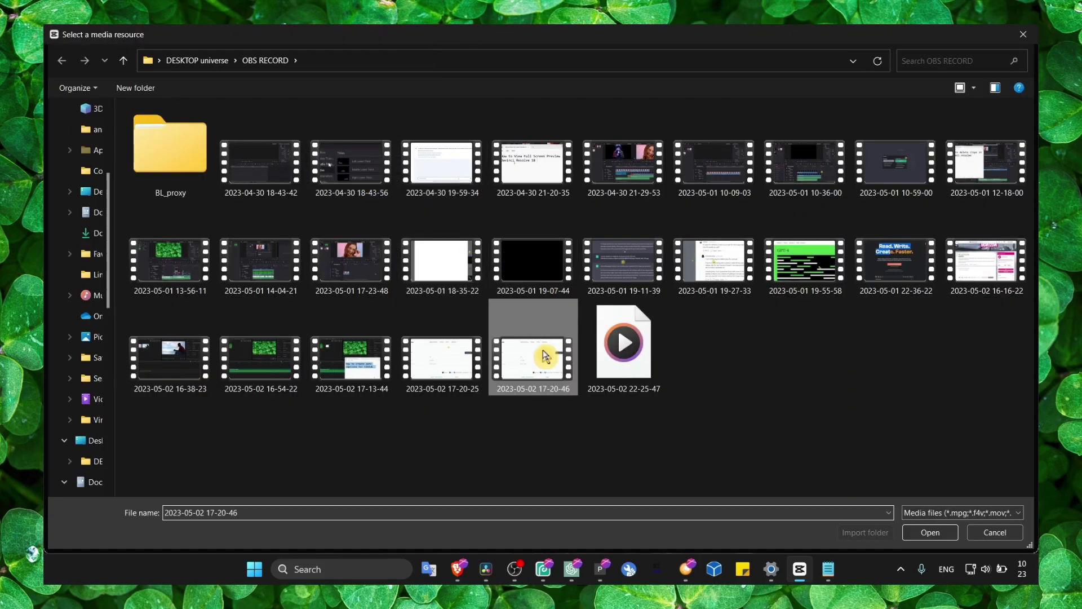
double_click(545, 356)
drag(175, 151, 176, 418)
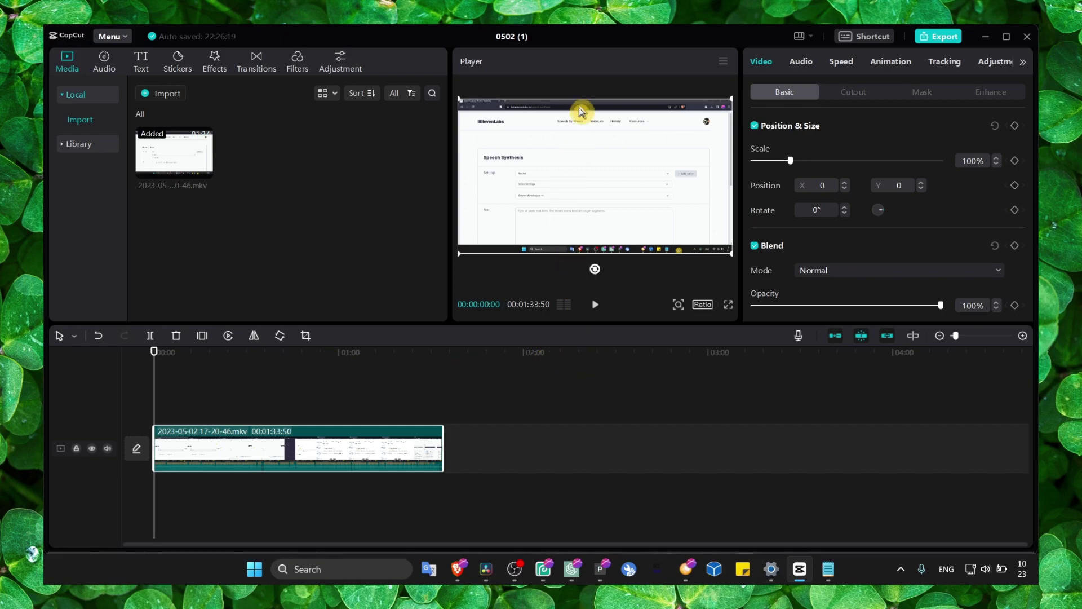
- Switch the project frame to 9:16 portrait and preview it full screen
click(699, 306)
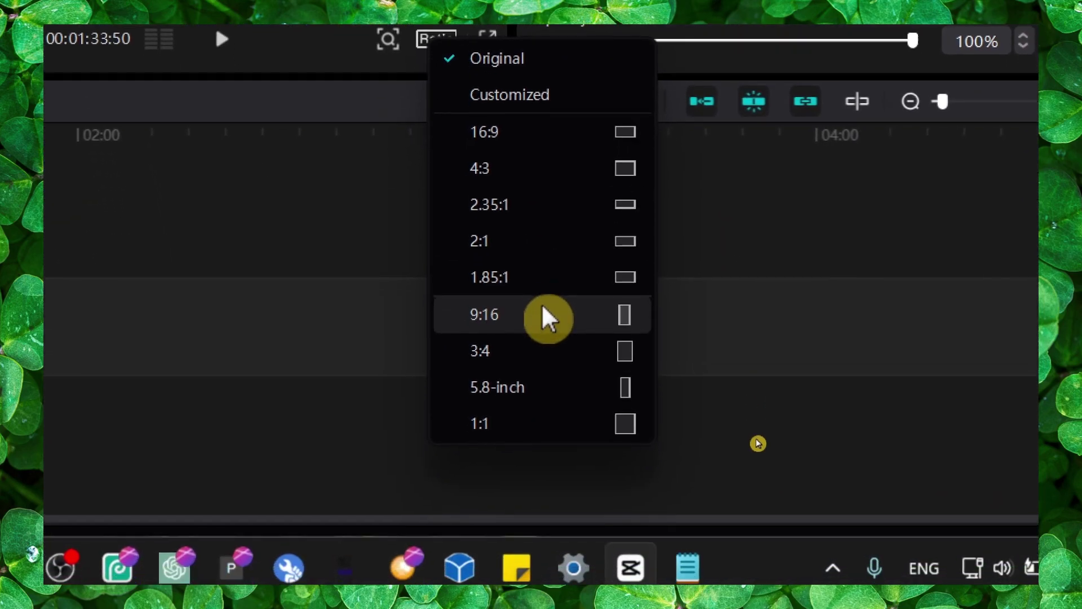
click(544, 435)
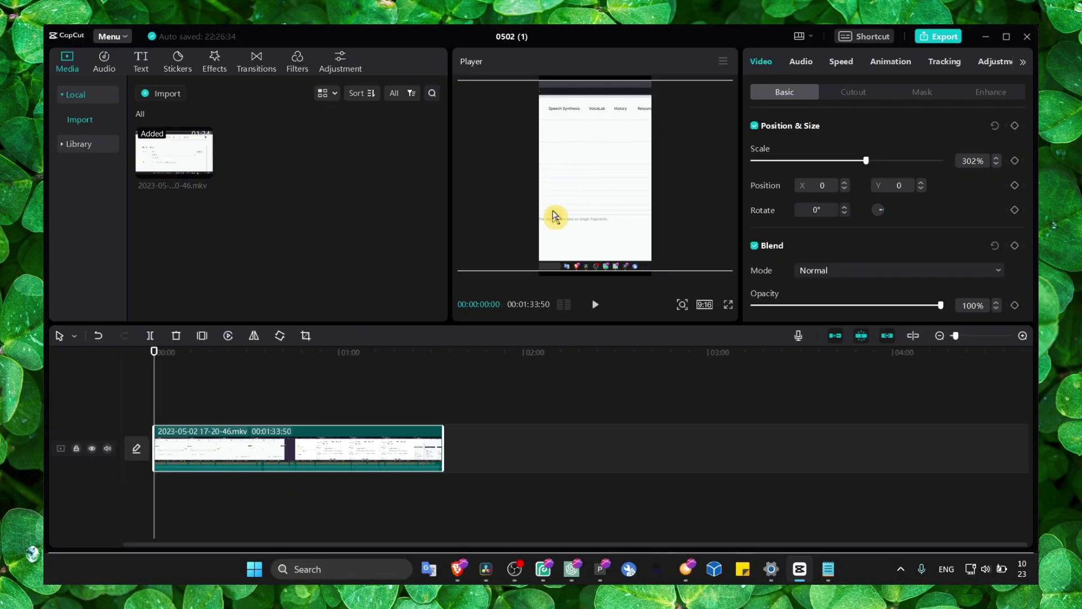
click(729, 305)
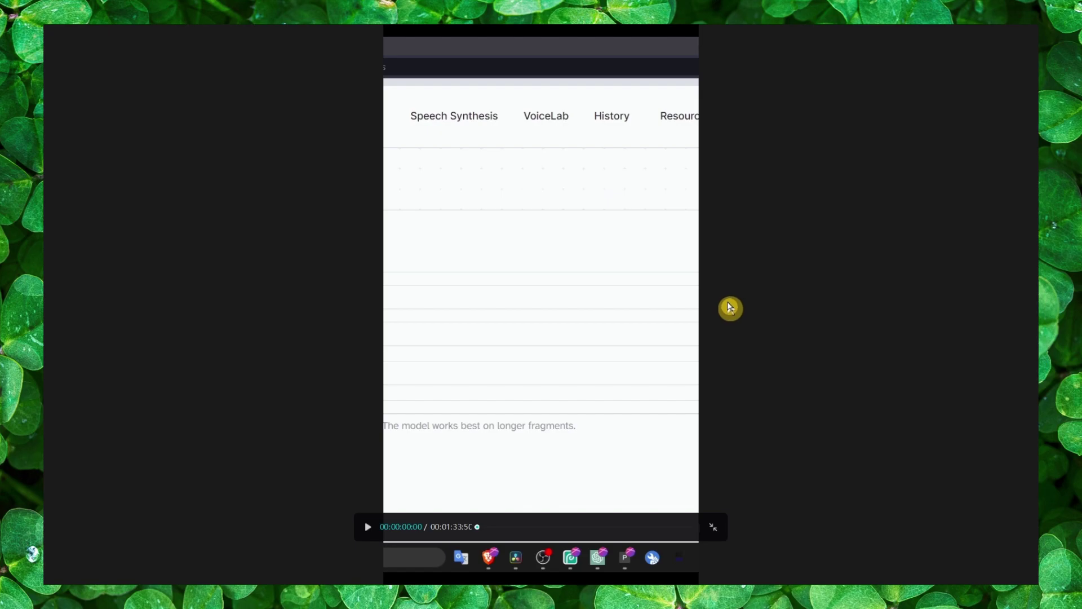
click(713, 526)
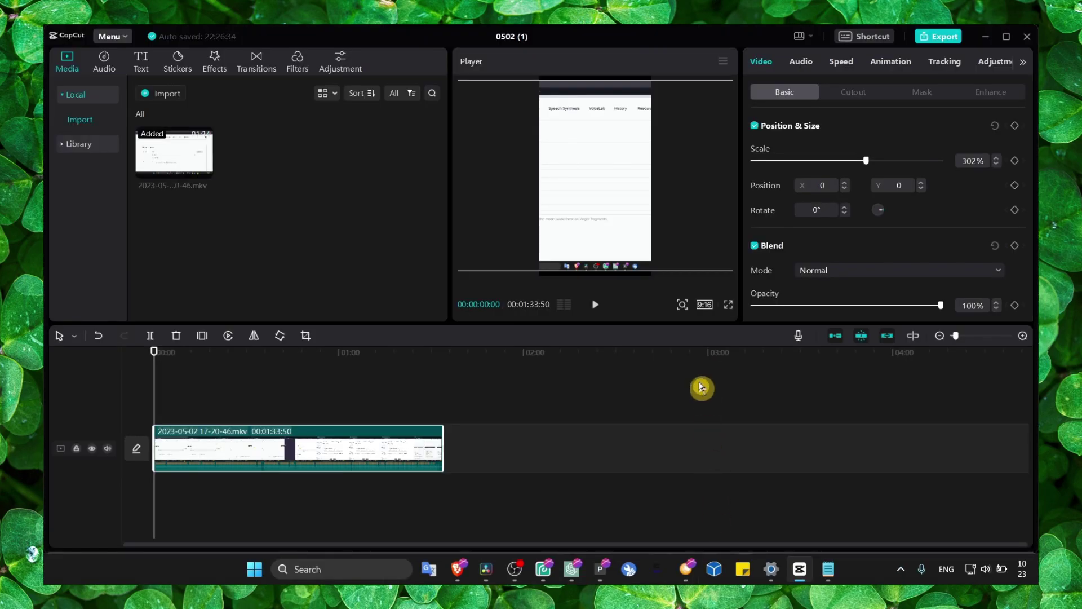
- Try a 4:3 frame and reduce the video's scale inside it
click(705, 304)
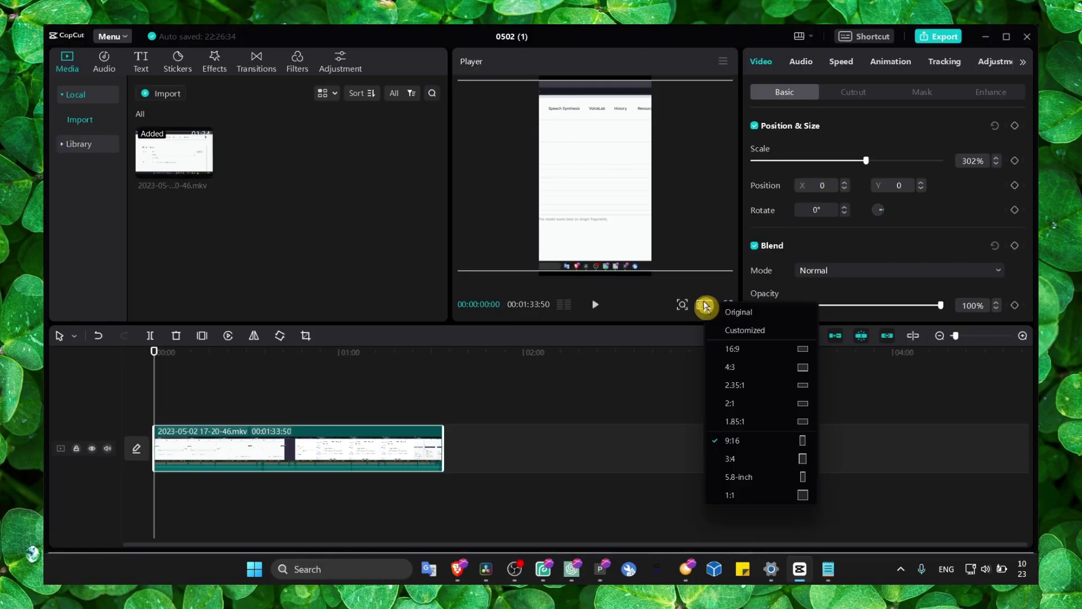
click(736, 368)
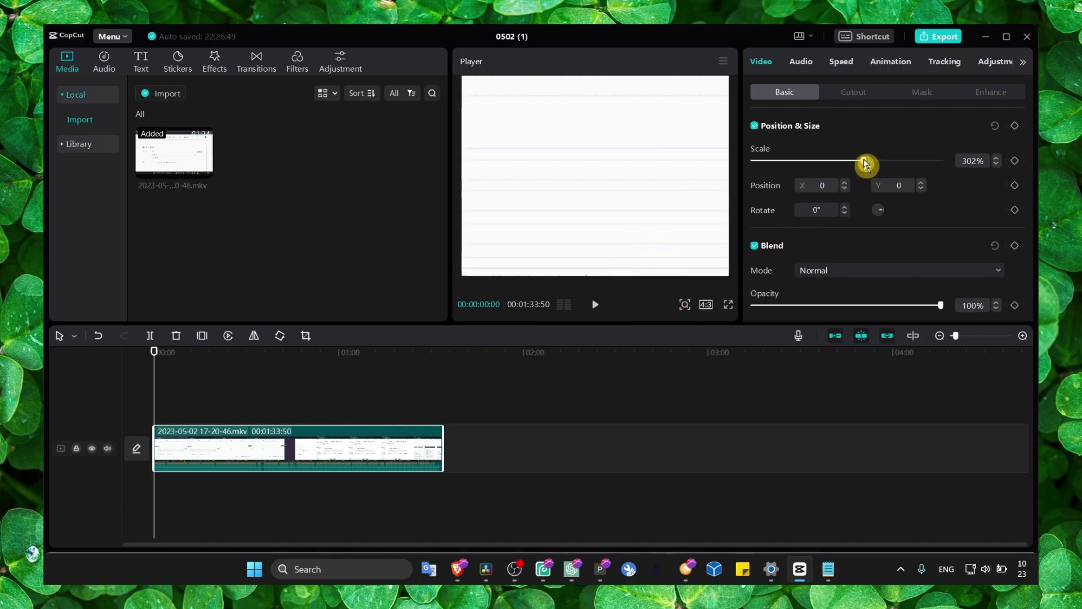
drag(867, 164, 796, 163)
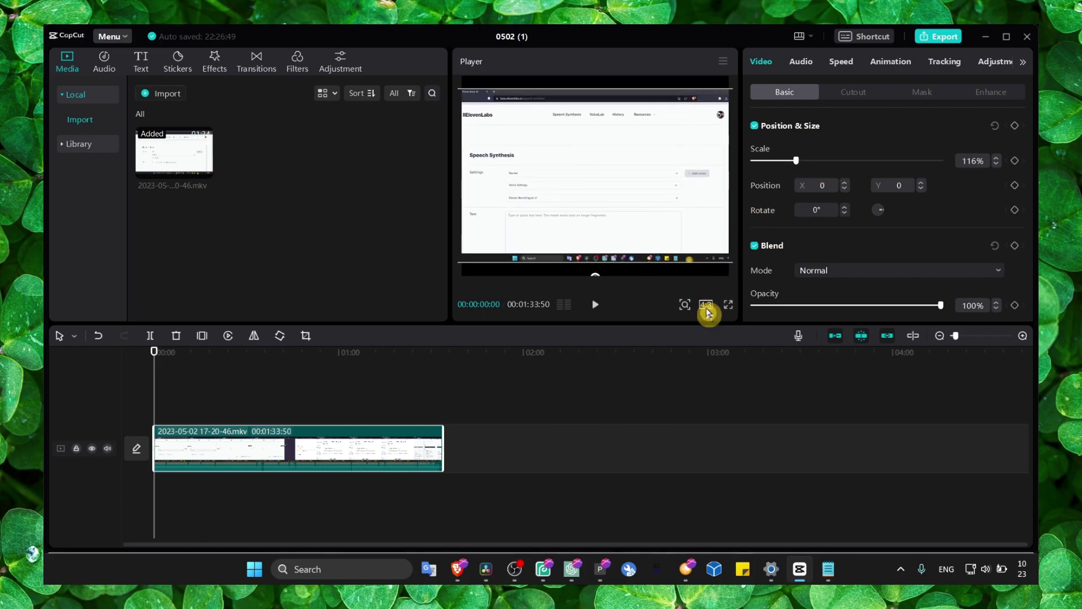
- Return to 9:16, enlarge the video to 316%, and select 'instagram' in the notes
click(708, 313)
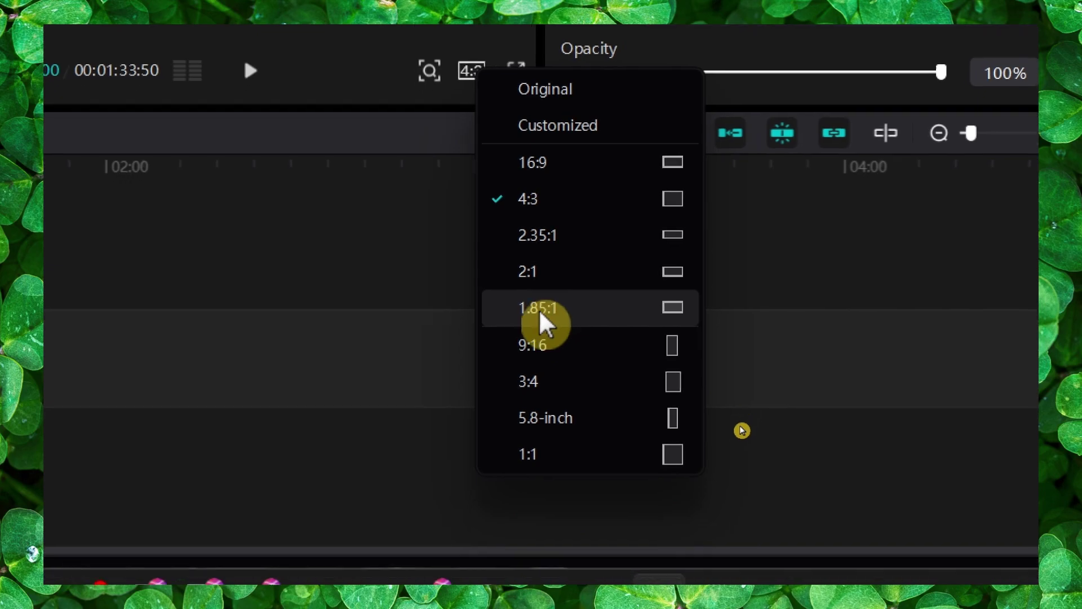
click(534, 444)
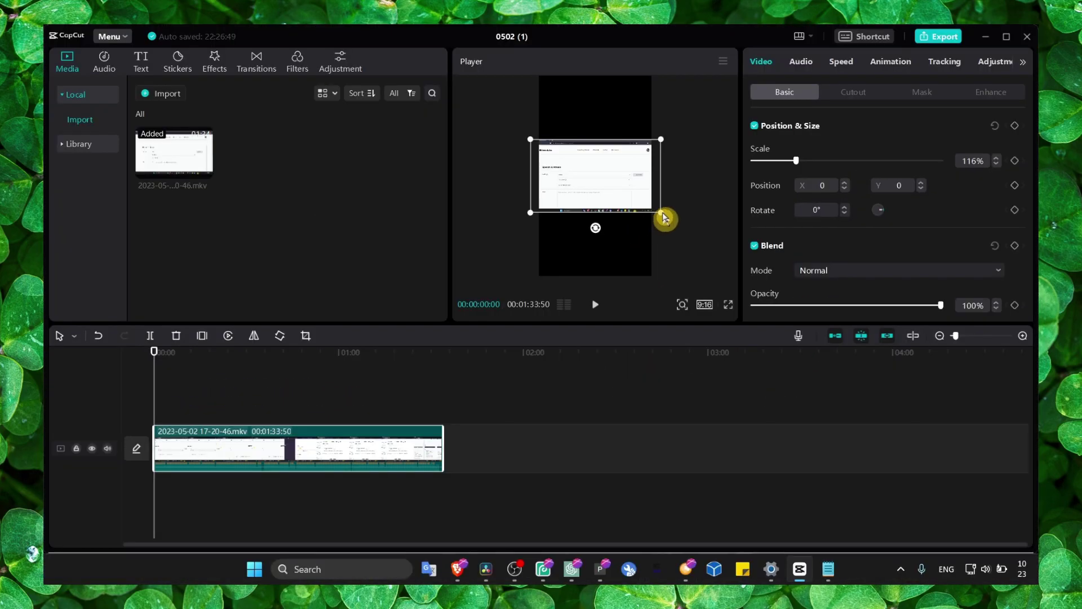
drag(664, 214, 769, 244)
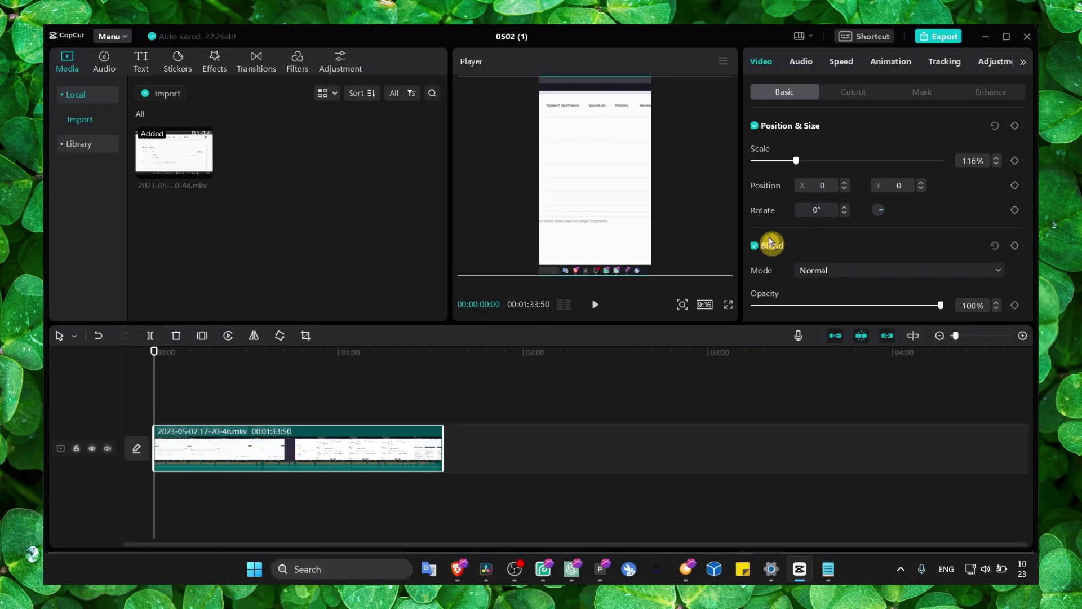
click(828, 567)
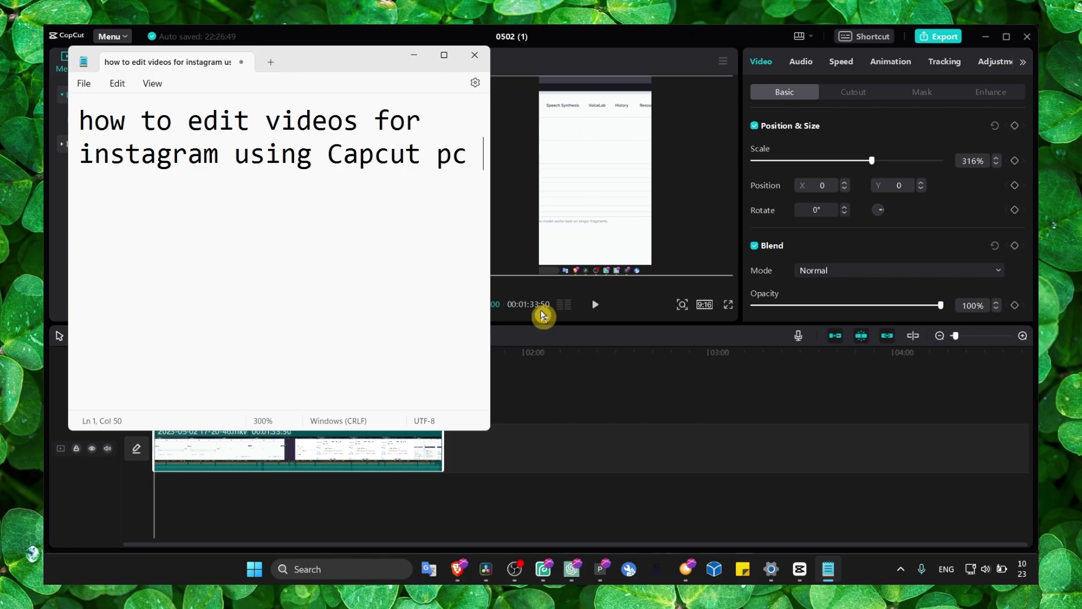
double_click(212, 149)
- Move the video up to Y 126 and set the playhead to 00:00:14:02
click(414, 54)
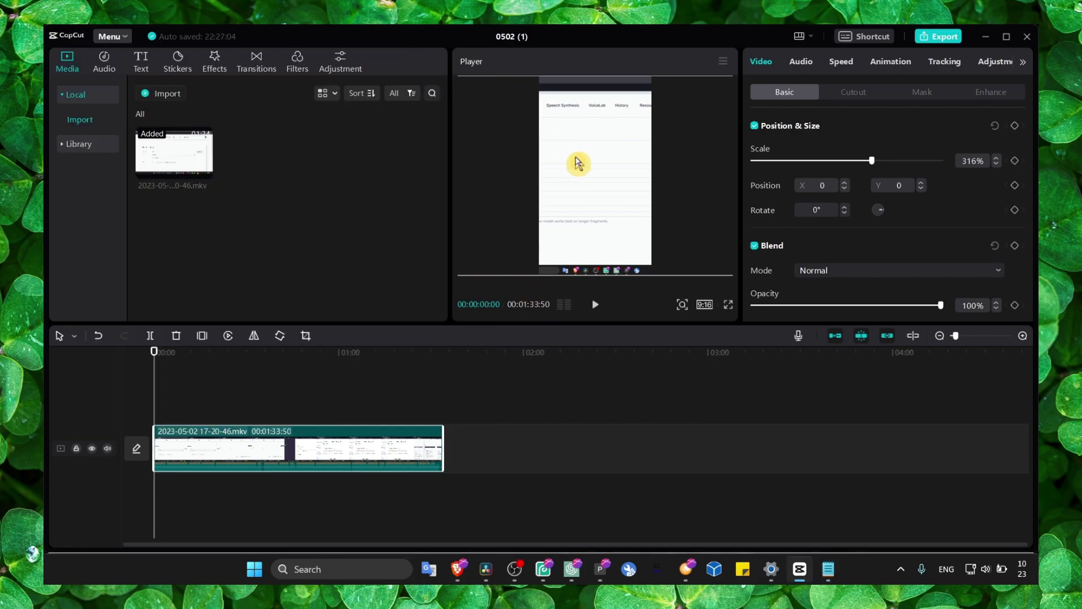
drag(579, 164, 581, 157)
drag(164, 355, 197, 353)
click(199, 453)
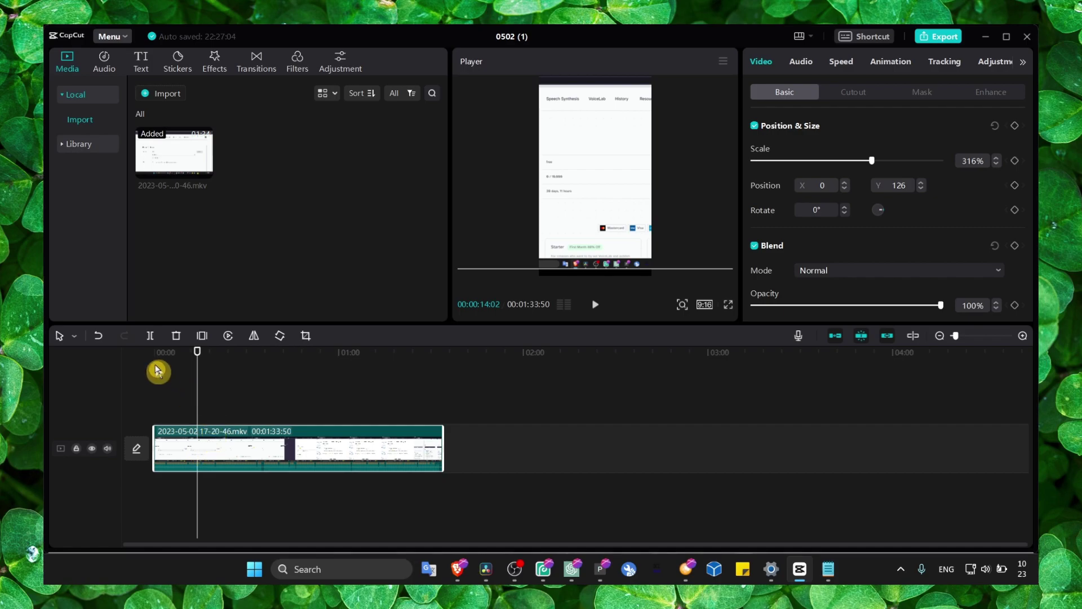
- In Split mode, cut the recording at four points on the timeline
click(74, 336)
click(98, 376)
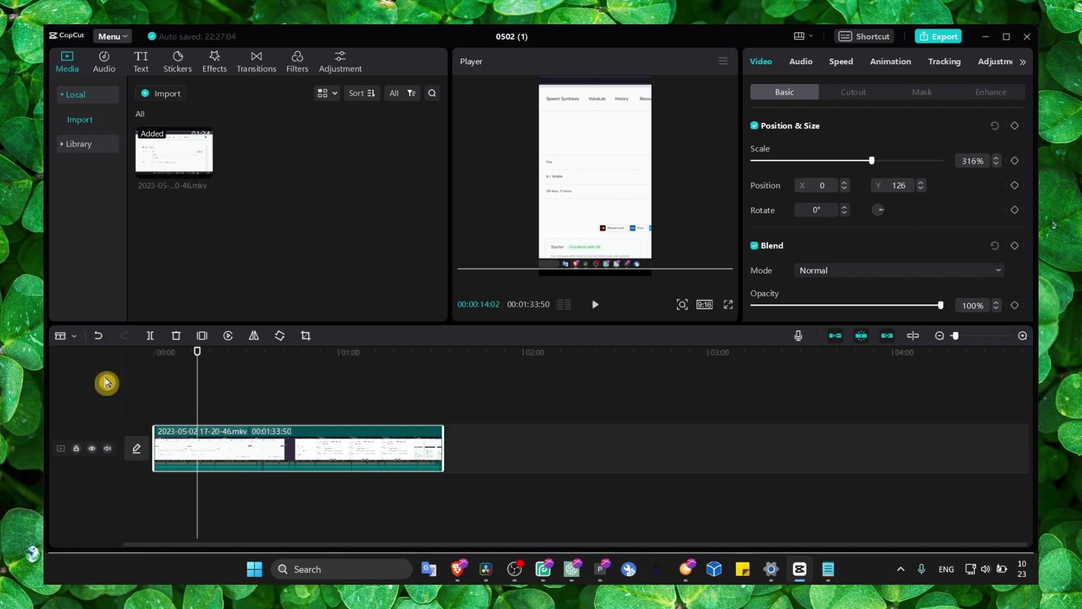
click(197, 446)
click(234, 445)
click(260, 446)
click(293, 445)
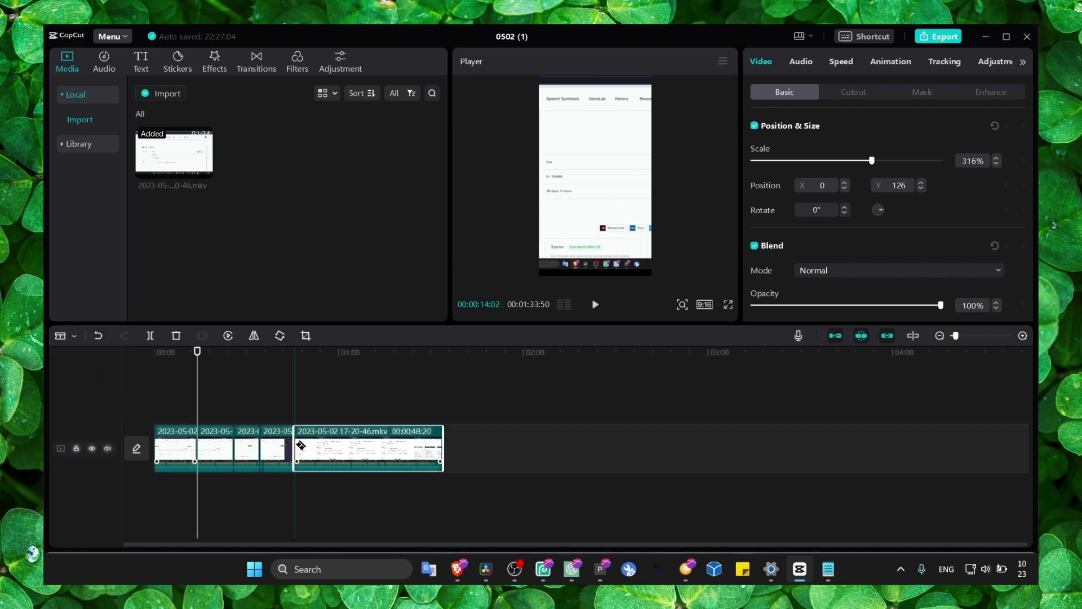
- Back in Select mode, delete one cut piece and bring up another piece's menu
click(77, 338)
click(84, 355)
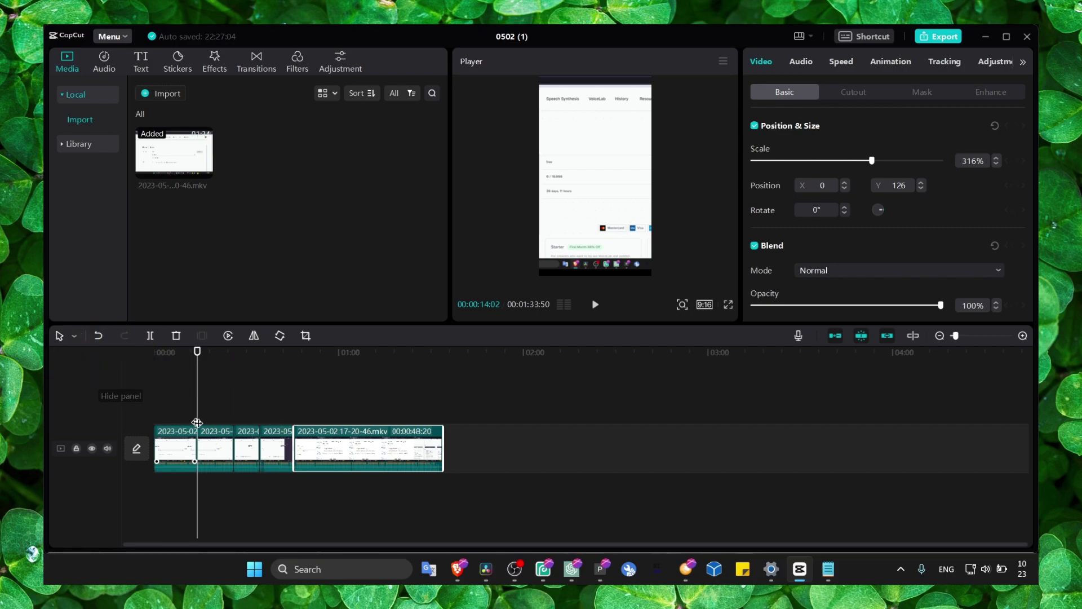
click(219, 449)
right_click(220, 448)
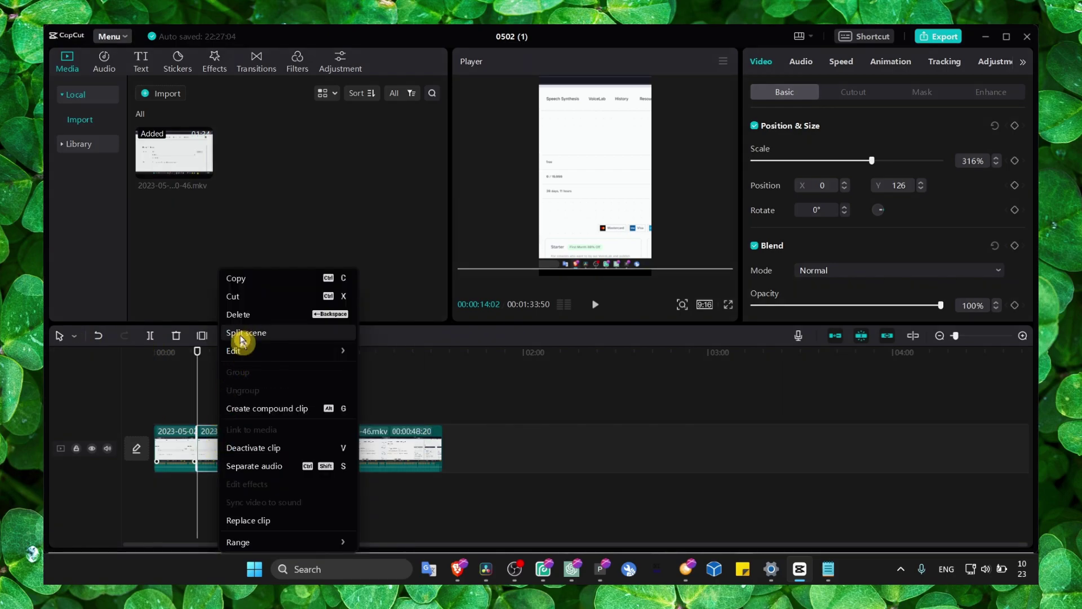
click(246, 325)
click(219, 446)
right_click(219, 444)
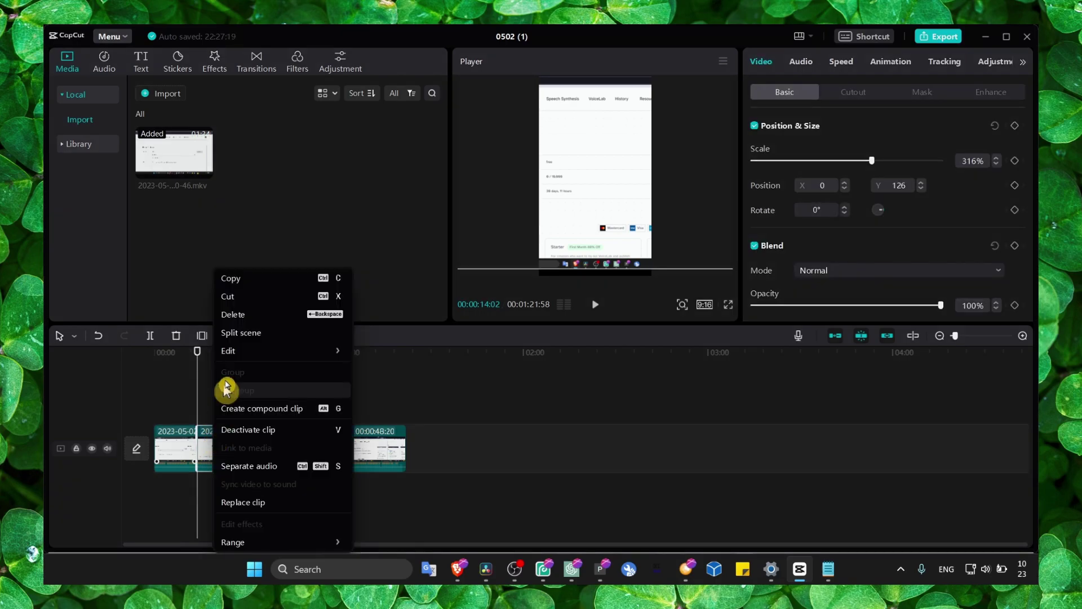
- Delete that piece and move a short piece onto its own overlay track
click(241, 315)
drag(213, 428, 195, 397)
drag(197, 354, 186, 359)
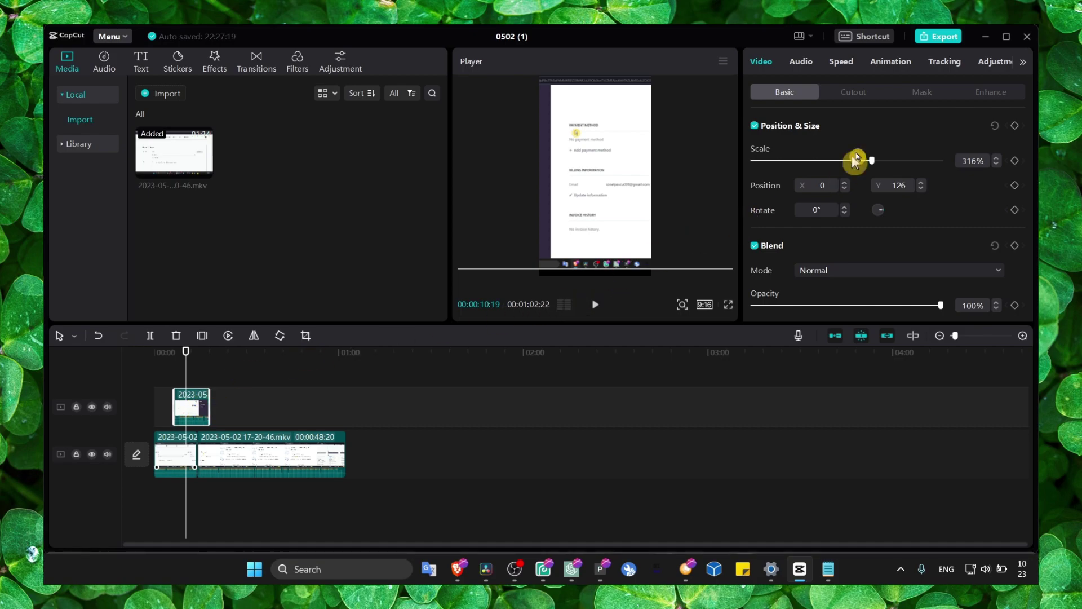
- Apply a circle mask to the overlay clip and shift the mask up
click(939, 97)
click(924, 157)
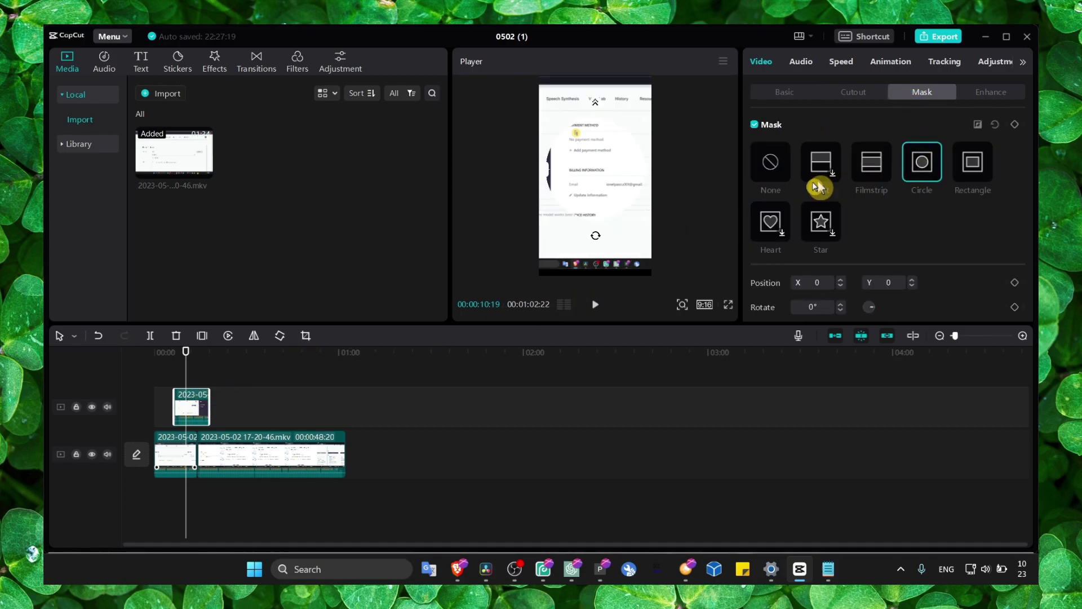
drag(605, 229, 601, 221)
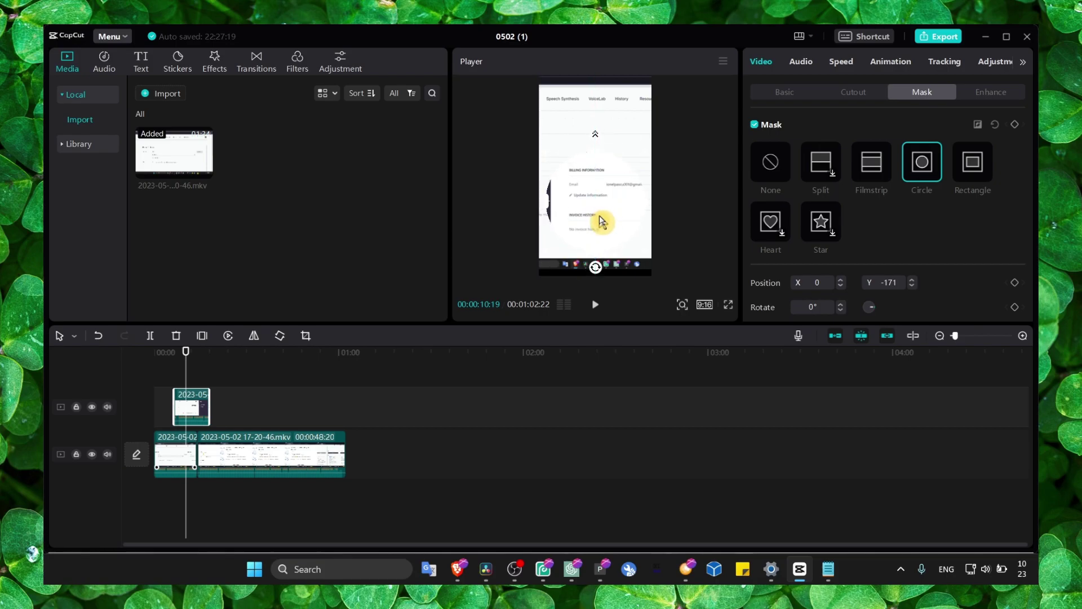
- Scale the overlay to 186% and move it to X -90, Y -999
click(795, 94)
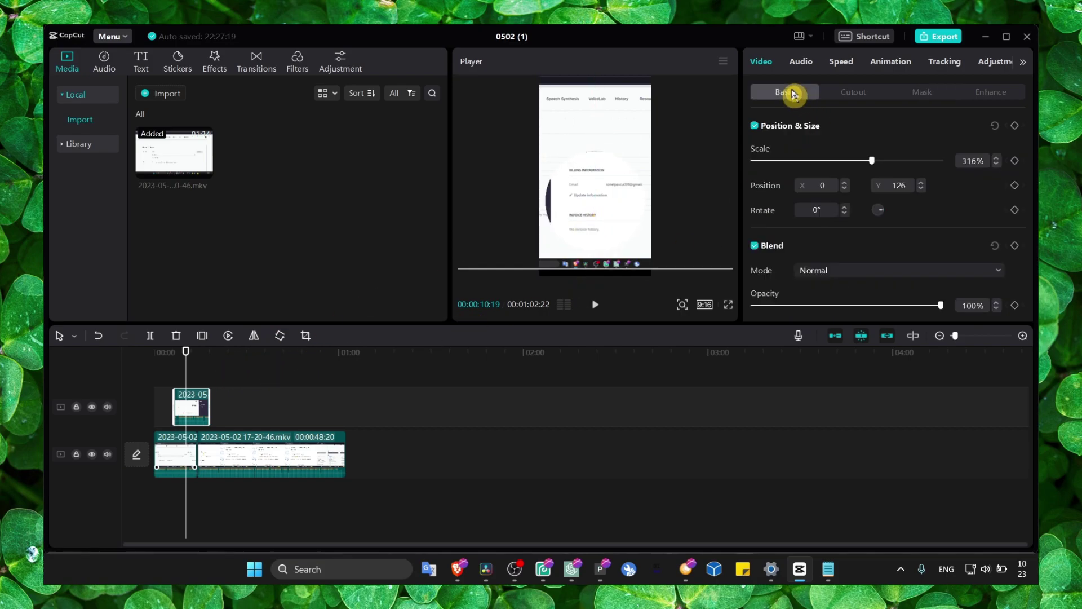
drag(772, 162, 823, 162)
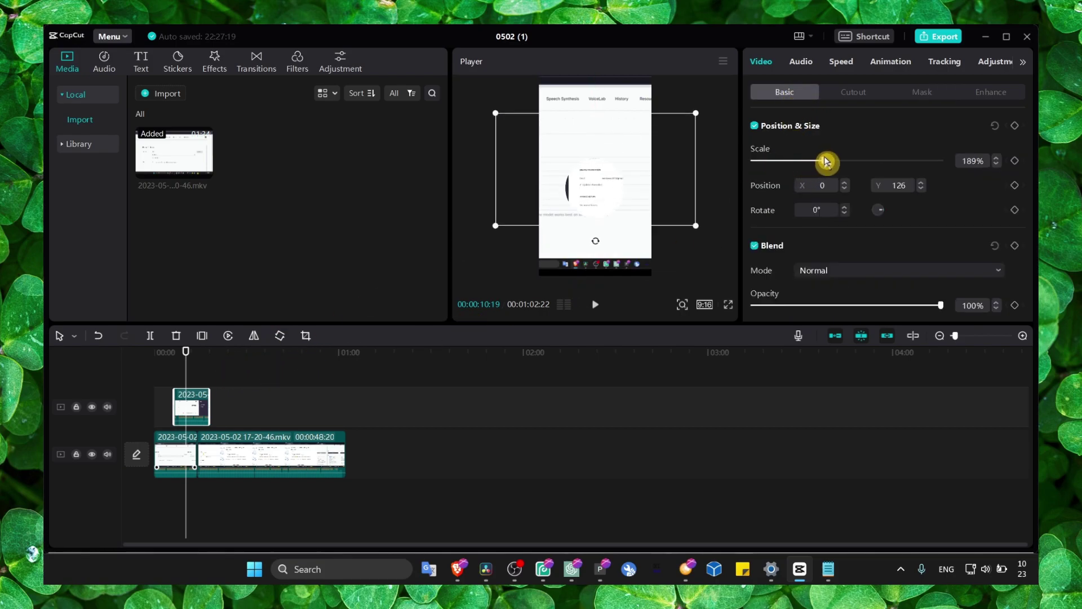
drag(622, 216, 590, 134)
- Recentre the main-track clip in the frame, then reselect the overlay clip
click(181, 446)
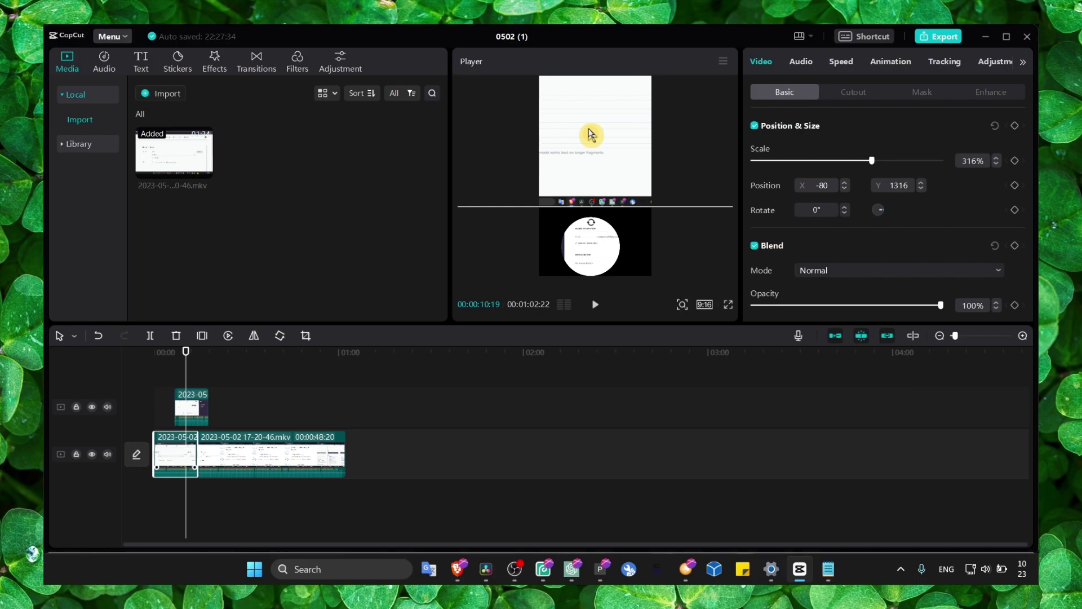
drag(605, 193, 609, 238)
click(190, 415)
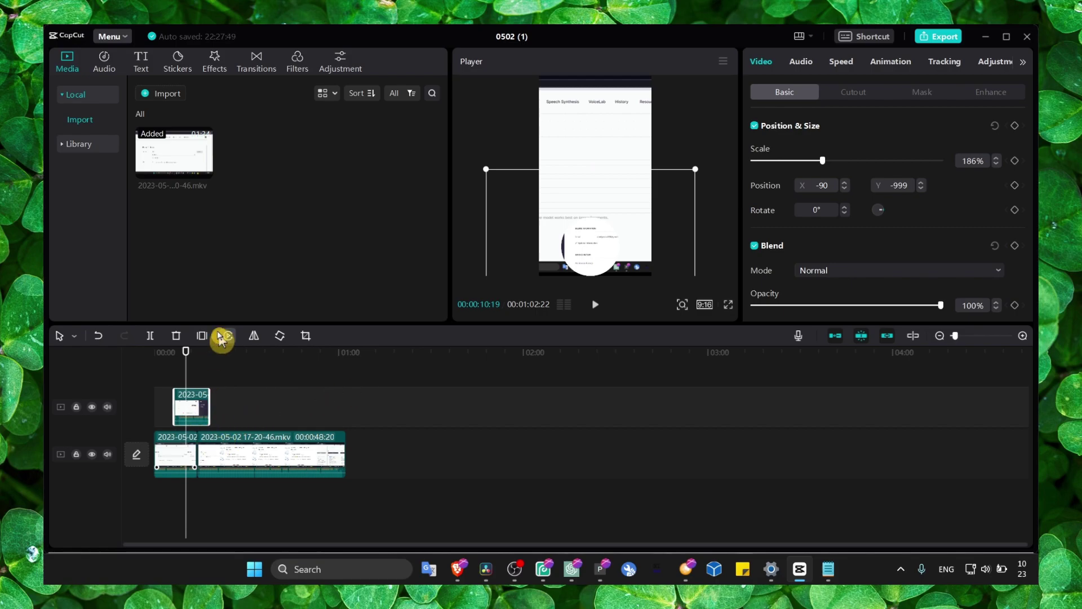
- Add a plain black clip from the stock library to the timeline
click(116, 67)
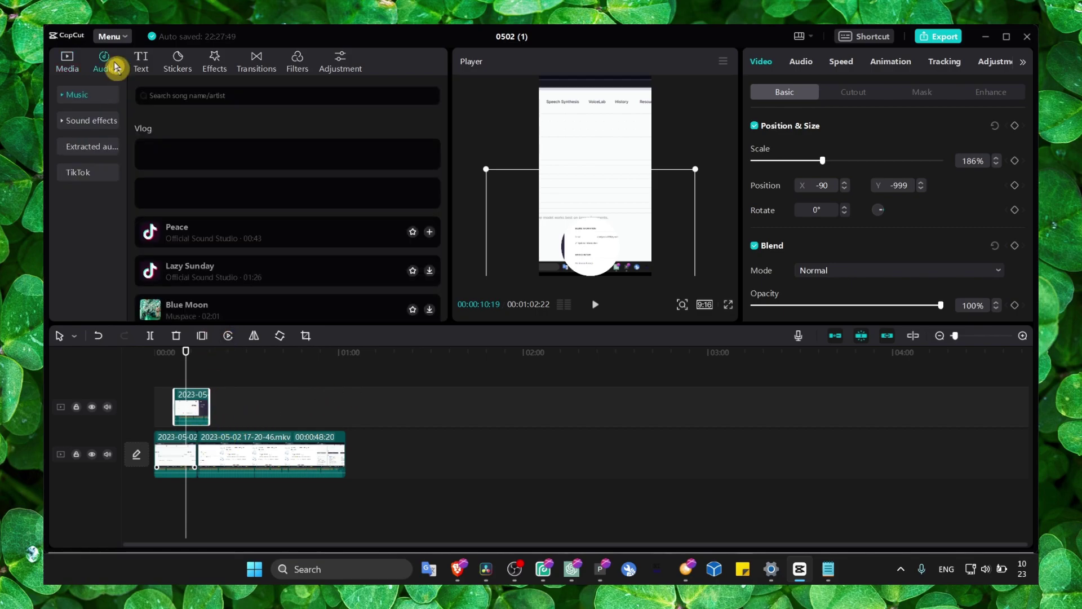
click(66, 65)
click(56, 148)
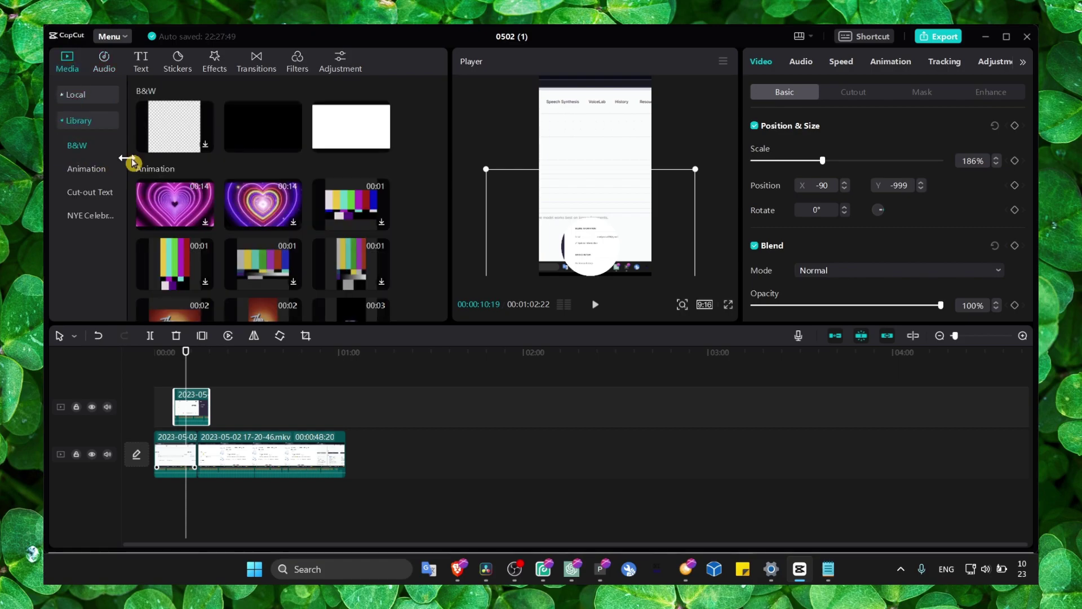
drag(289, 133, 182, 430)
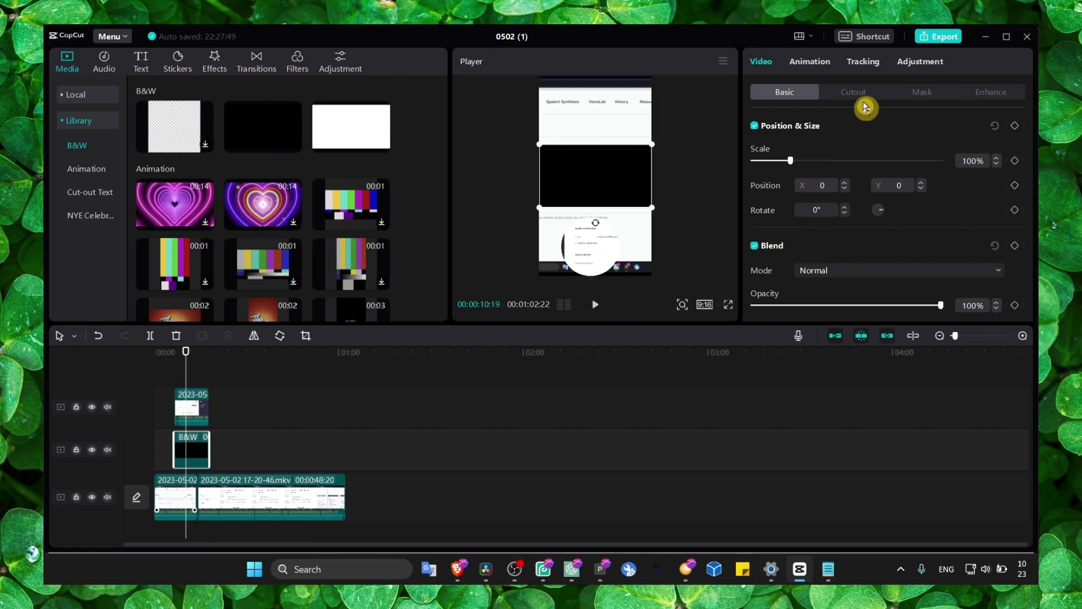
- Circle-mask the black clip, adjust its mask, and shift the top overlay's picture
click(912, 94)
click(922, 161)
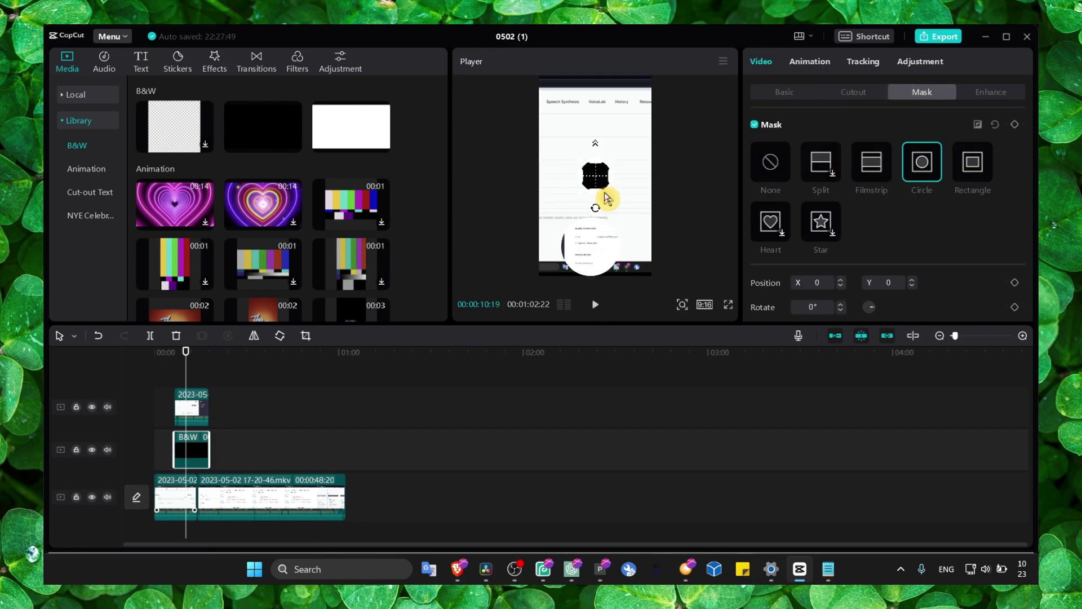
mouse_move(604, 198)
mouse_down()
mouse_move(614, 179)
mouse_move(599, 257)
mouse_move(596, 186)
mouse_up()
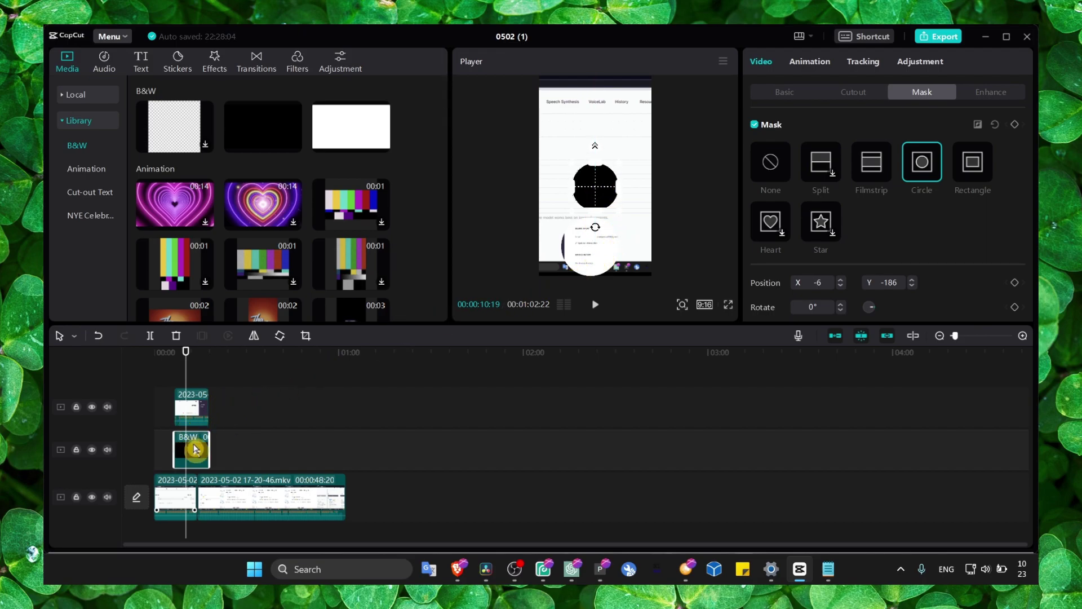
mouse_move(194, 448)
mouse_down()
mouse_move(193, 380)
mouse_move(192, 444)
mouse_up()
drag(611, 184, 592, 228)
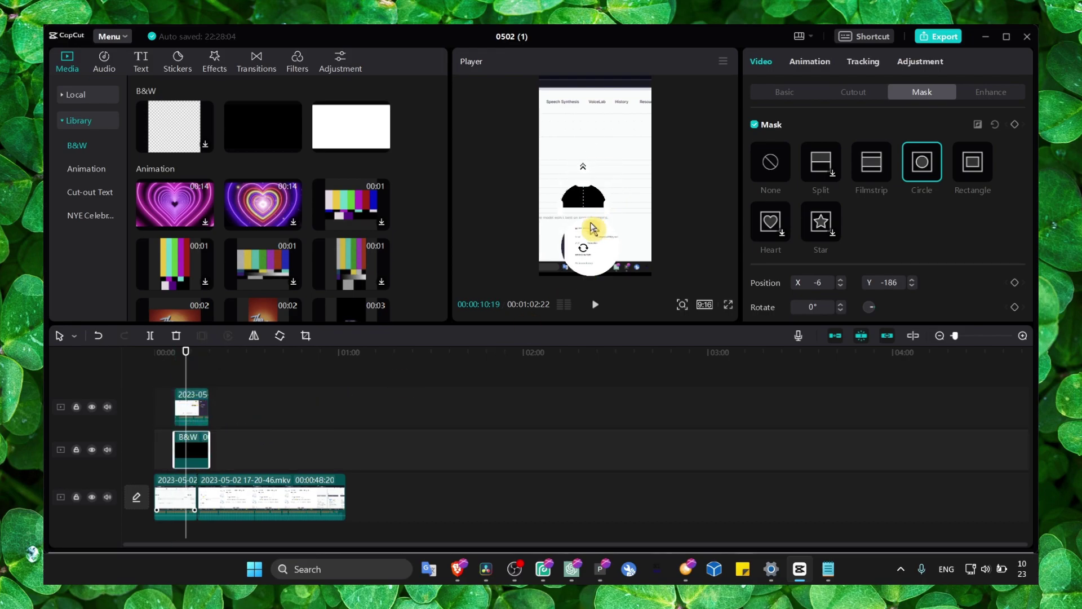
click(199, 412)
drag(572, 237, 611, 244)
- Reapply the circle mask to the black clip and move it down in the frame
click(187, 450)
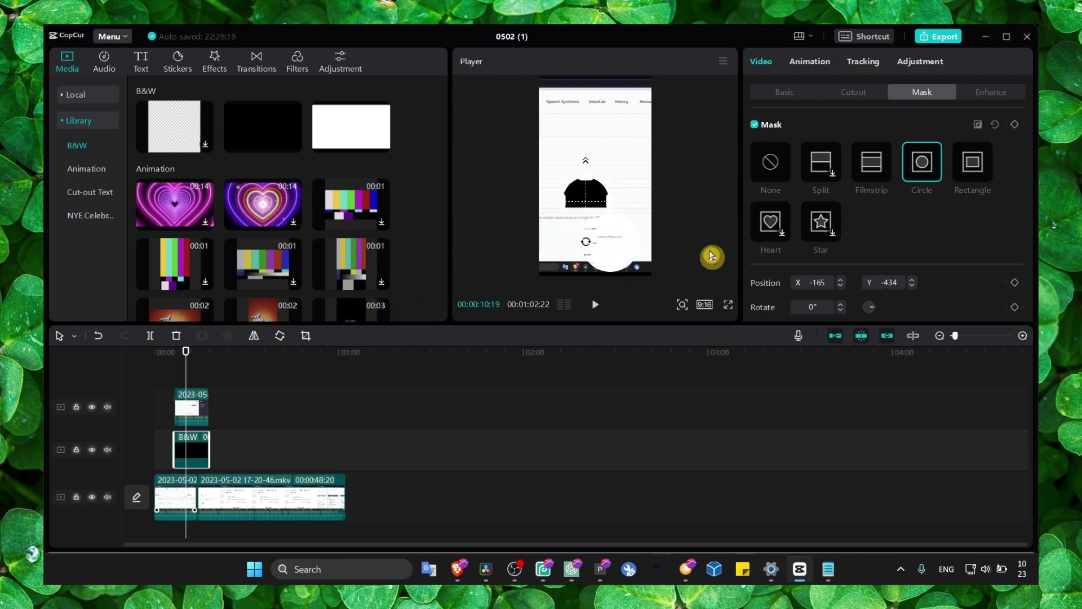
click(774, 158)
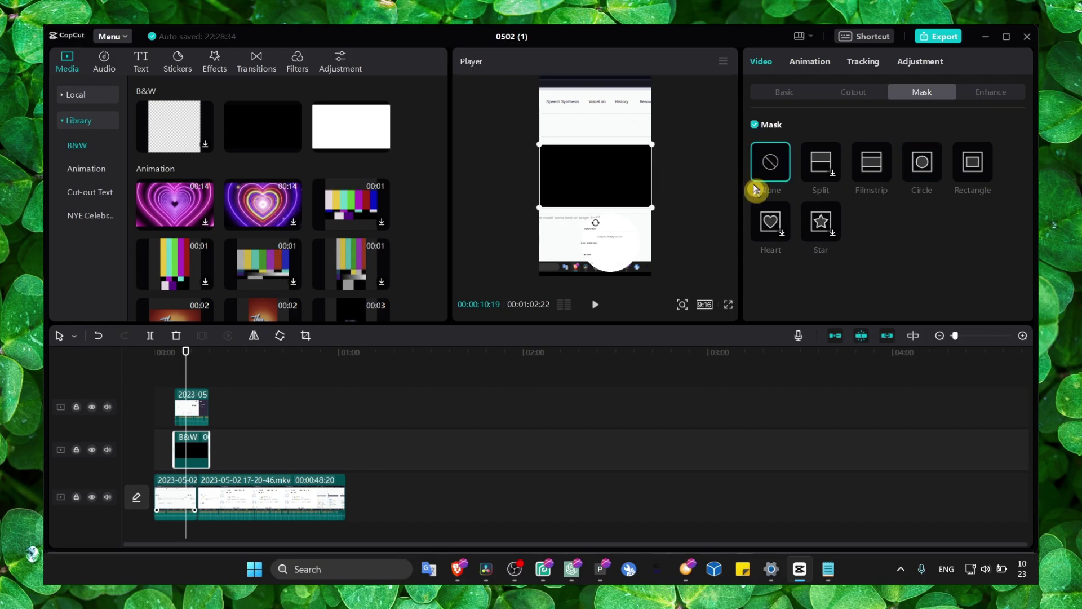
click(924, 169)
click(783, 92)
drag(630, 182, 670, 225)
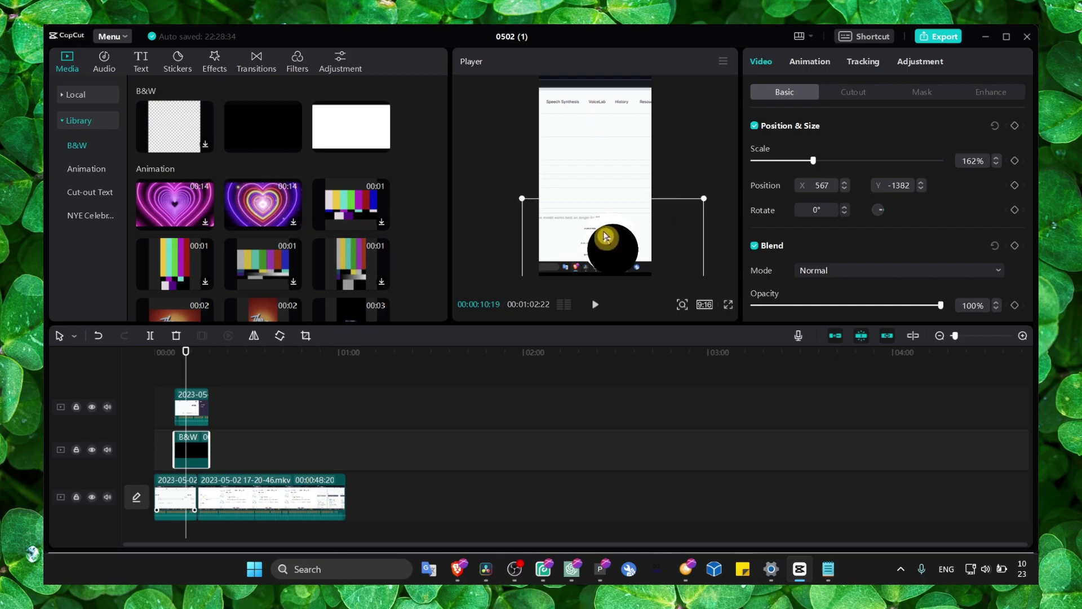
- Try the black clip on layer 1, nudge the circle, then return it to layer 2
scroll(787, 234, down, 3)
click(769, 269)
drag(643, 251, 618, 245)
click(820, 271)
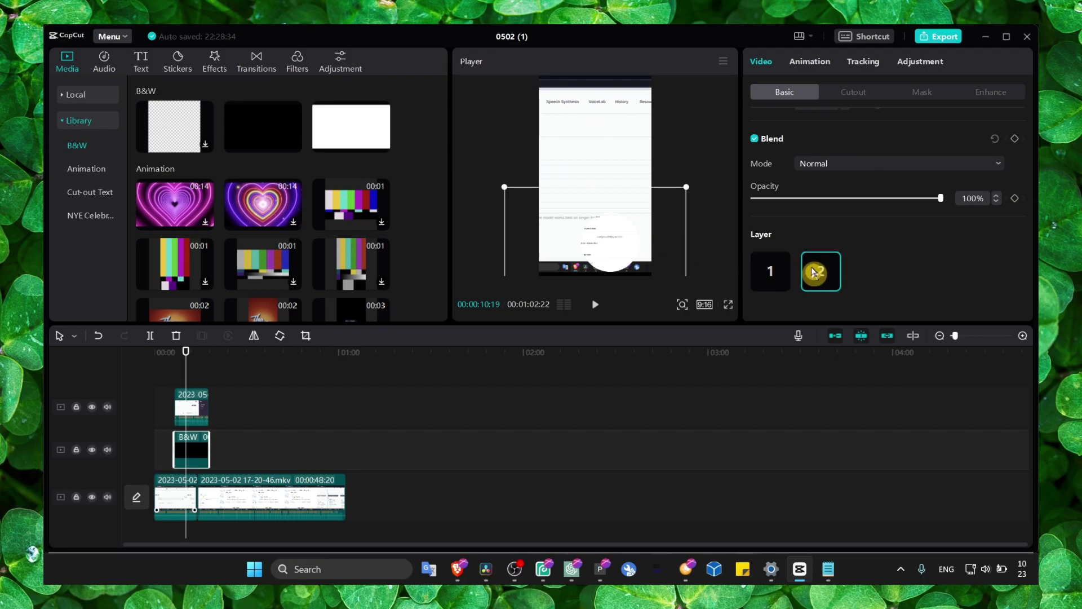
- Set both the webcam overlay and the black clip to layer 2
click(197, 401)
scroll(778, 288, down, 2)
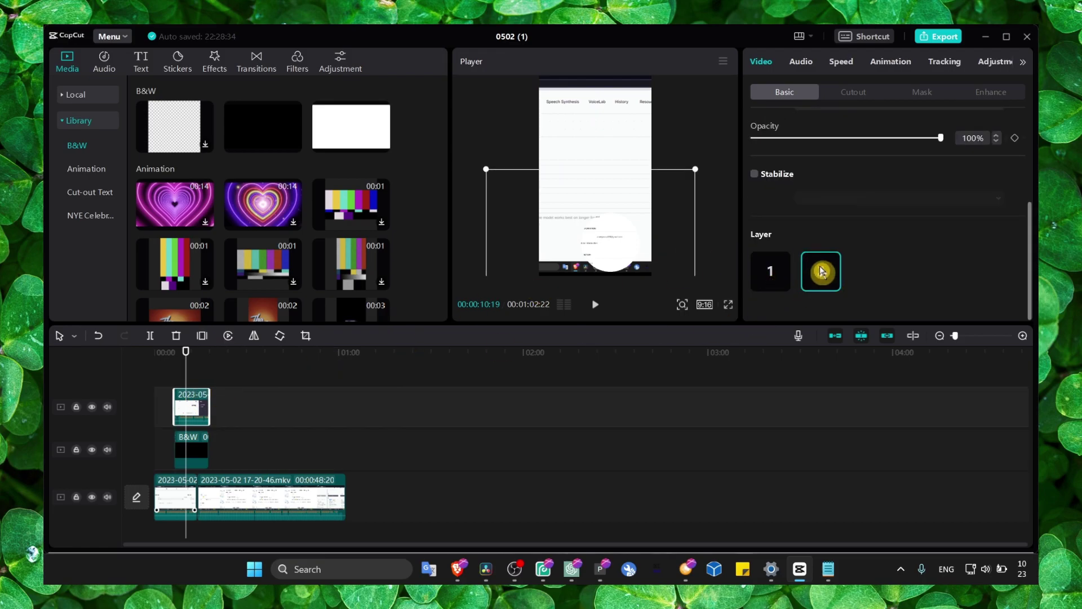
click(821, 271)
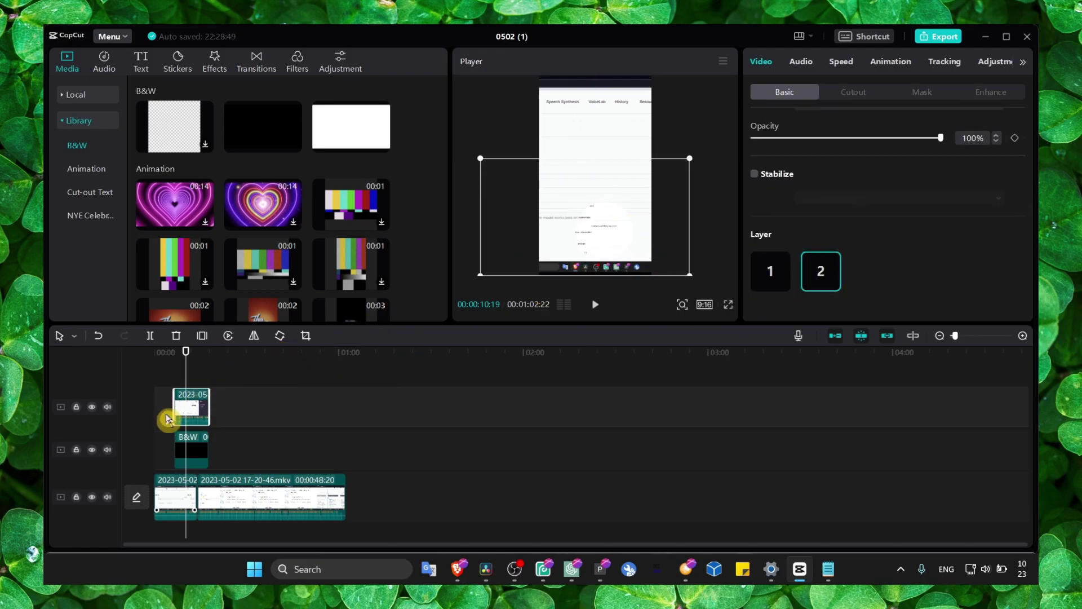
click(199, 451)
click(822, 272)
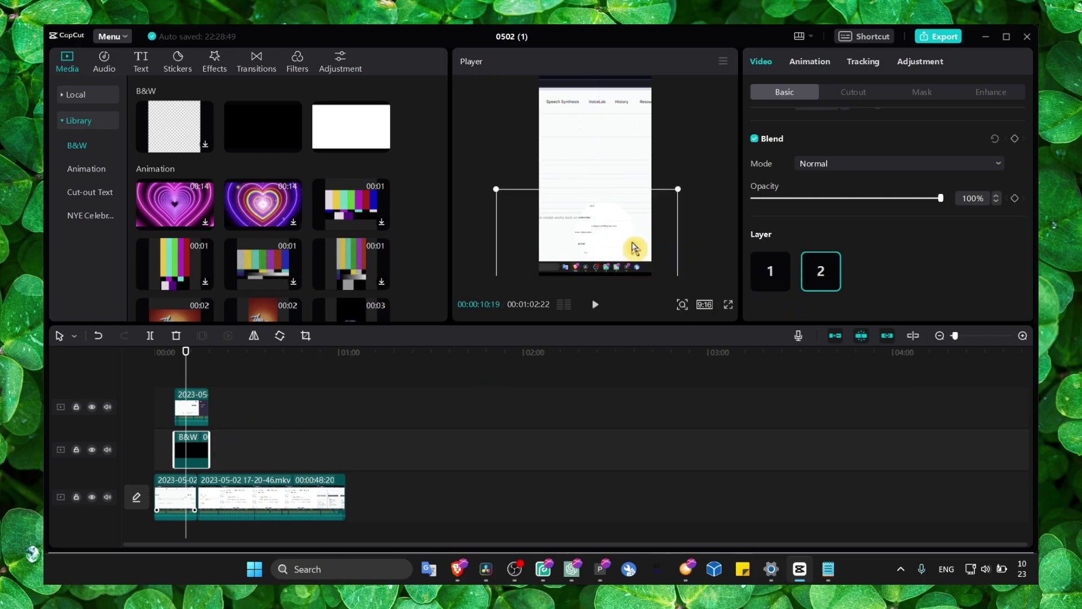
- Inspect the main-track clips, briefly check OBS, and reselect the black circle clip
click(191, 492)
click(272, 501)
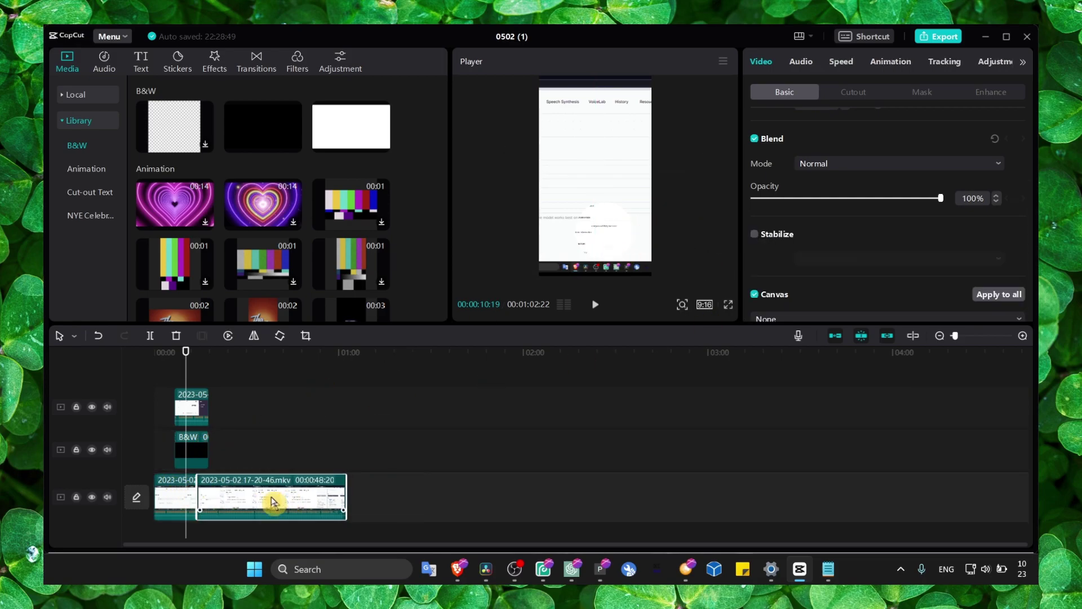
click(166, 498)
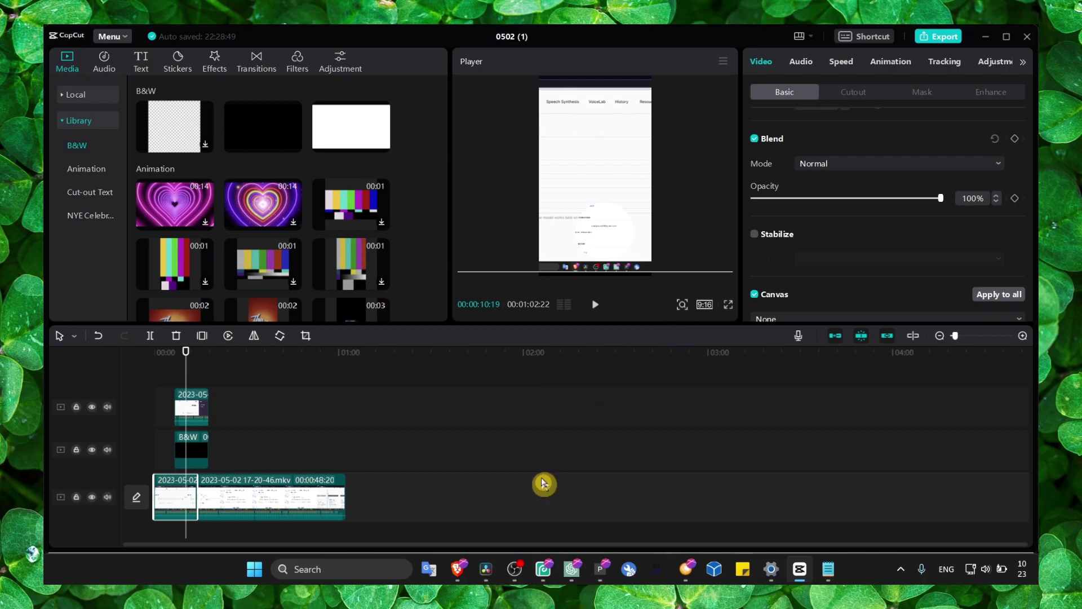
click(515, 568)
click(517, 566)
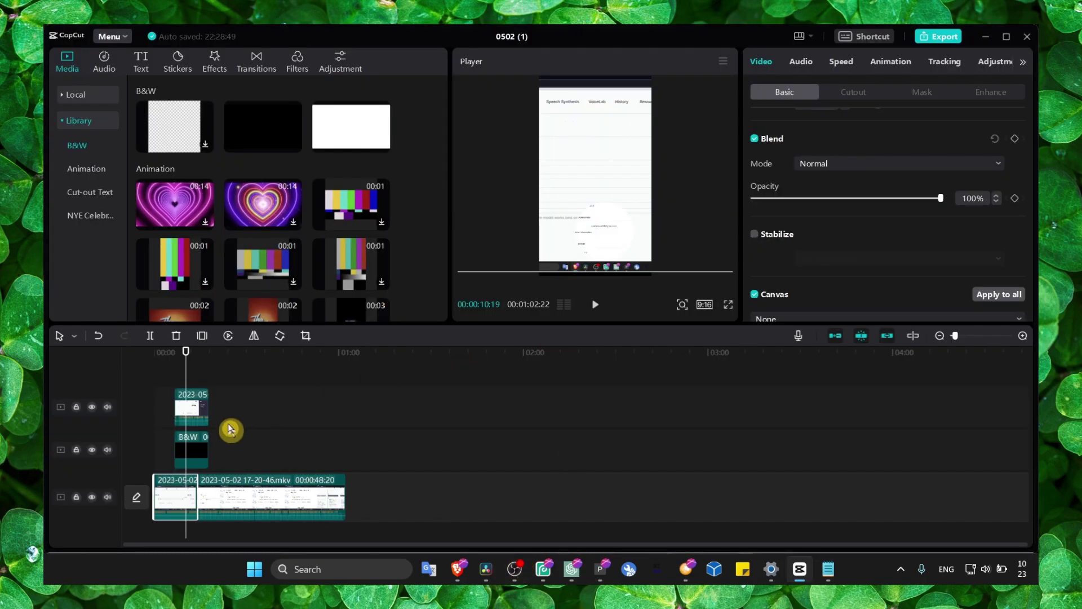
click(203, 451)
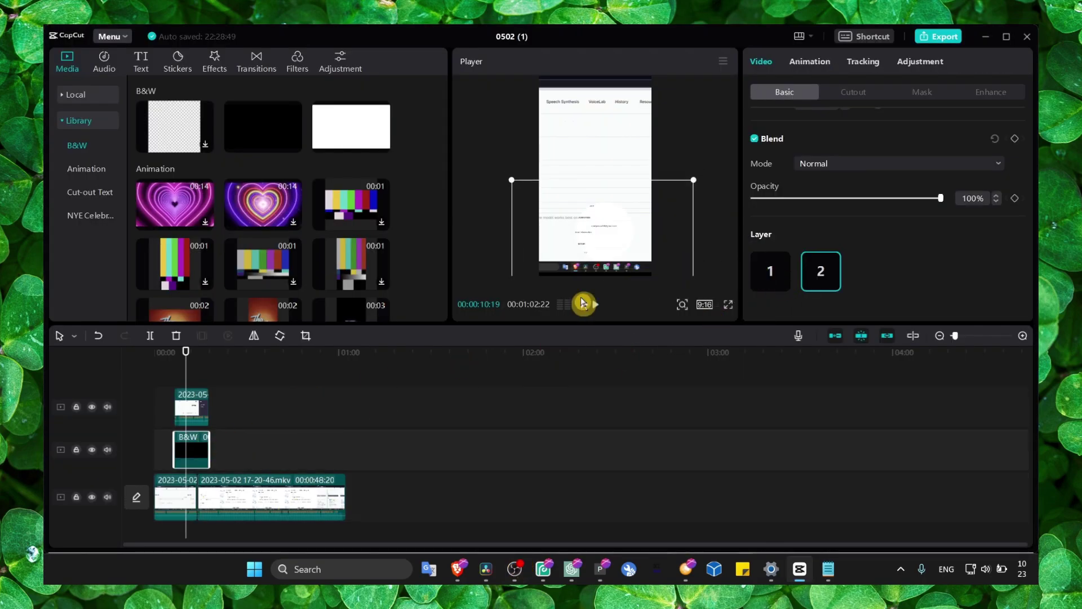
- Move the overlay right and up, then shift clips to about 01:14–01:18 on the timeline
click(184, 407)
drag(640, 264, 695, 234)
drag(172, 486, 401, 411)
click(410, 434)
drag(367, 377, 435, 386)
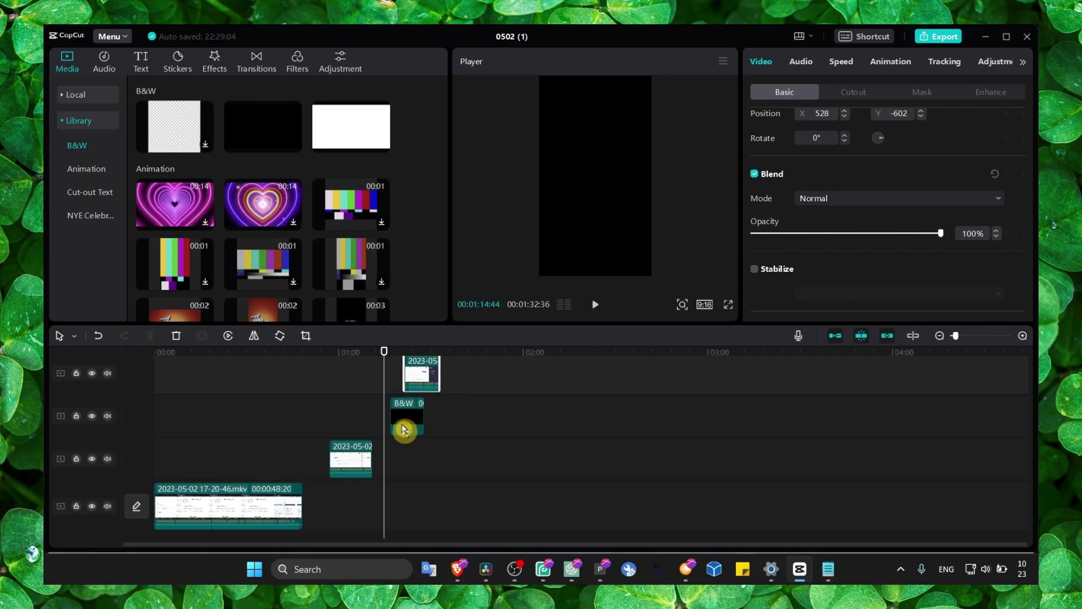
drag(404, 430, 422, 412)
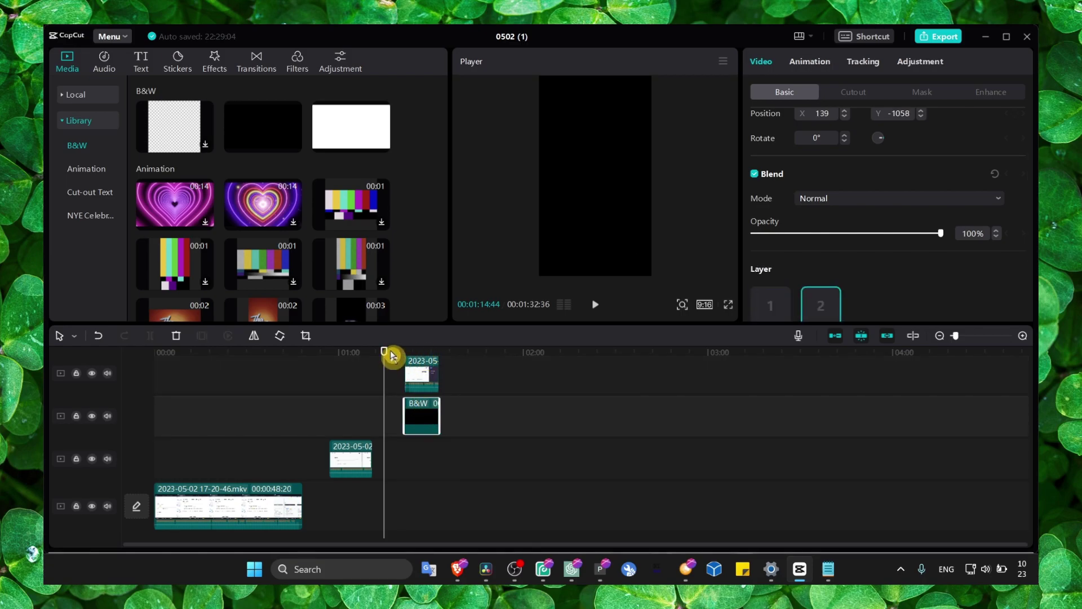
drag(393, 356, 426, 353)
- Move the webcam circle left, change its layer, and nudge the black circle up
click(422, 375)
drag(624, 242, 597, 229)
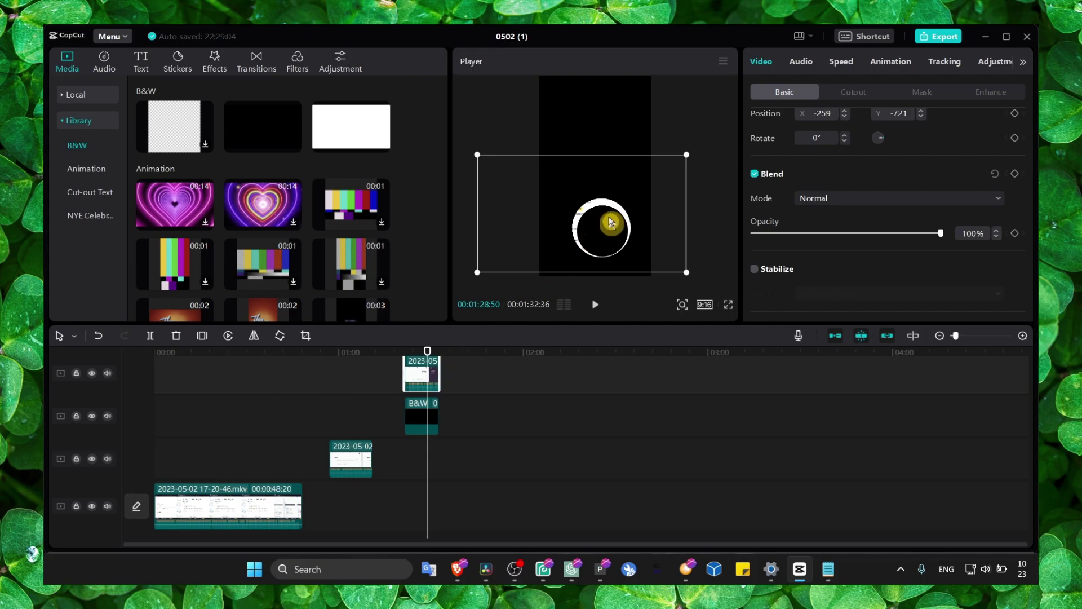
click(435, 386)
click(580, 248)
scroll(821, 254, down, 3)
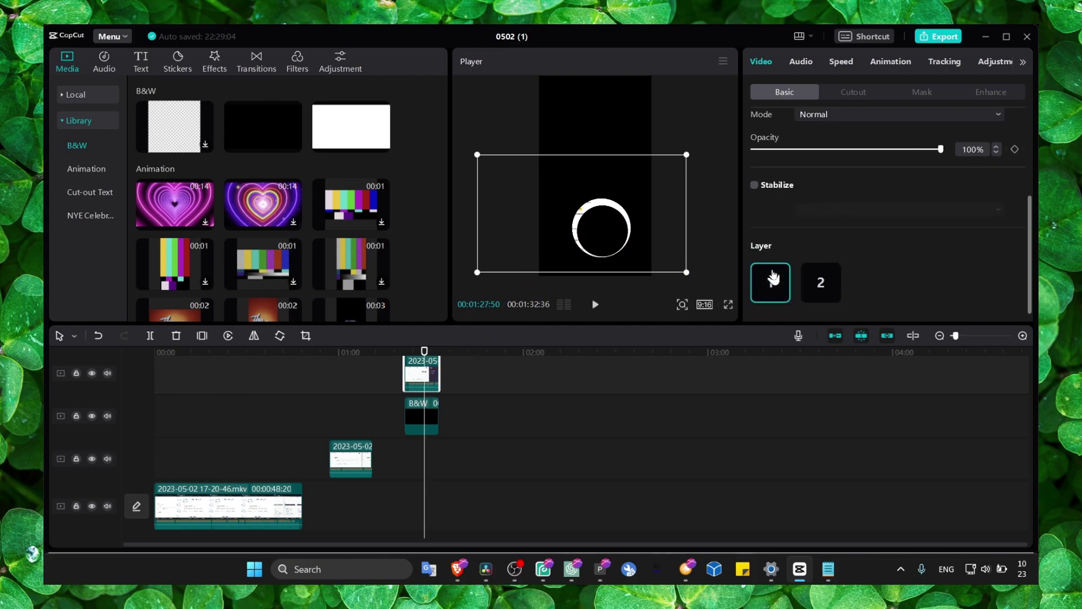
click(821, 275)
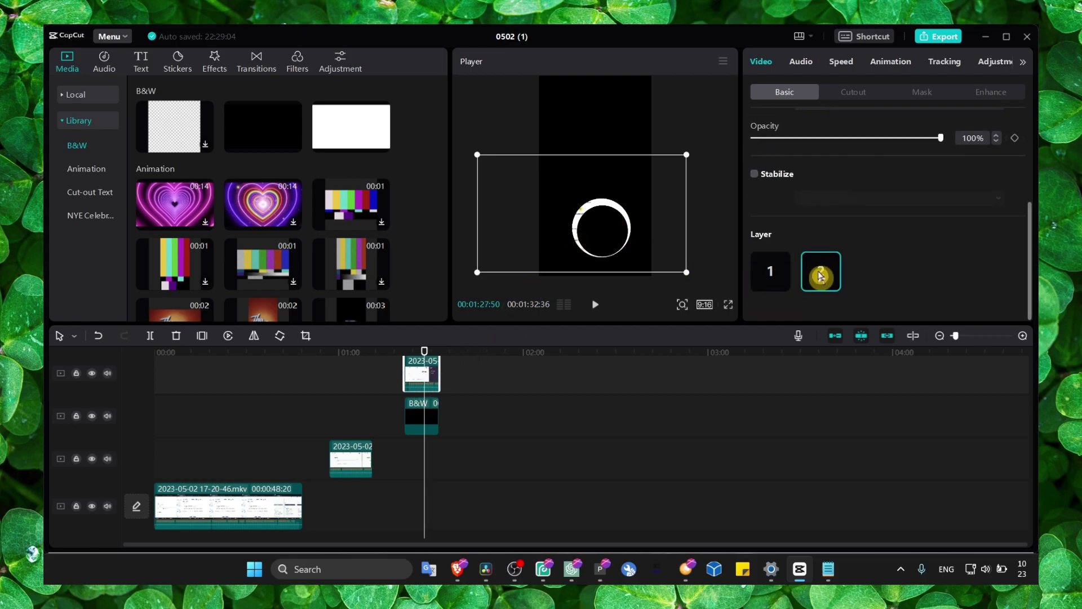
click(435, 411)
drag(637, 252, 631, 238)
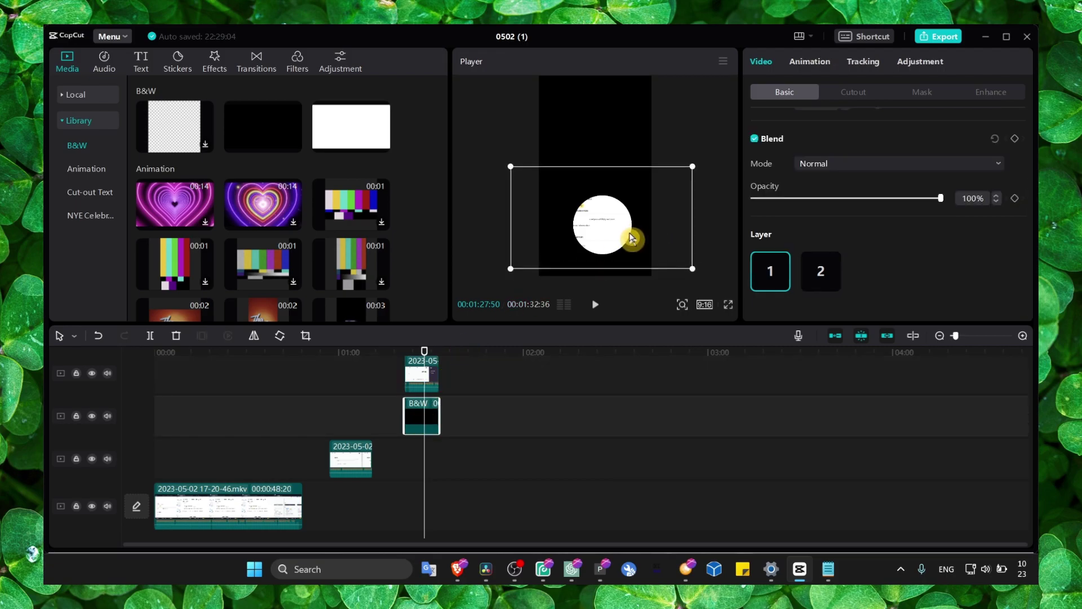
- Put the screen recording on the bottom layer and shrink the webcam inside the black circle
drag(360, 457, 426, 456)
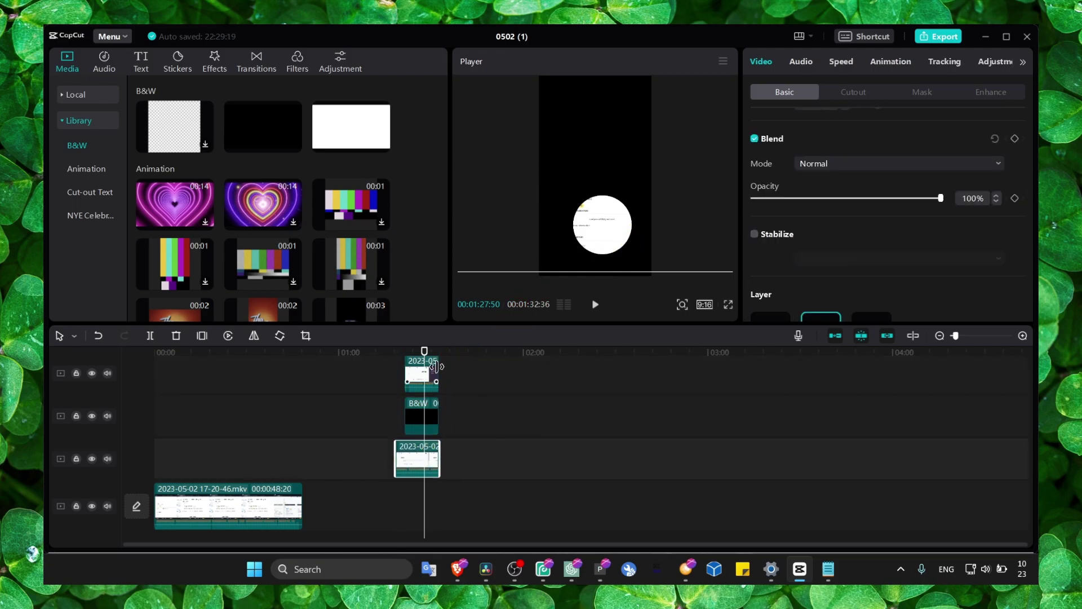
scroll(761, 271, down, 2)
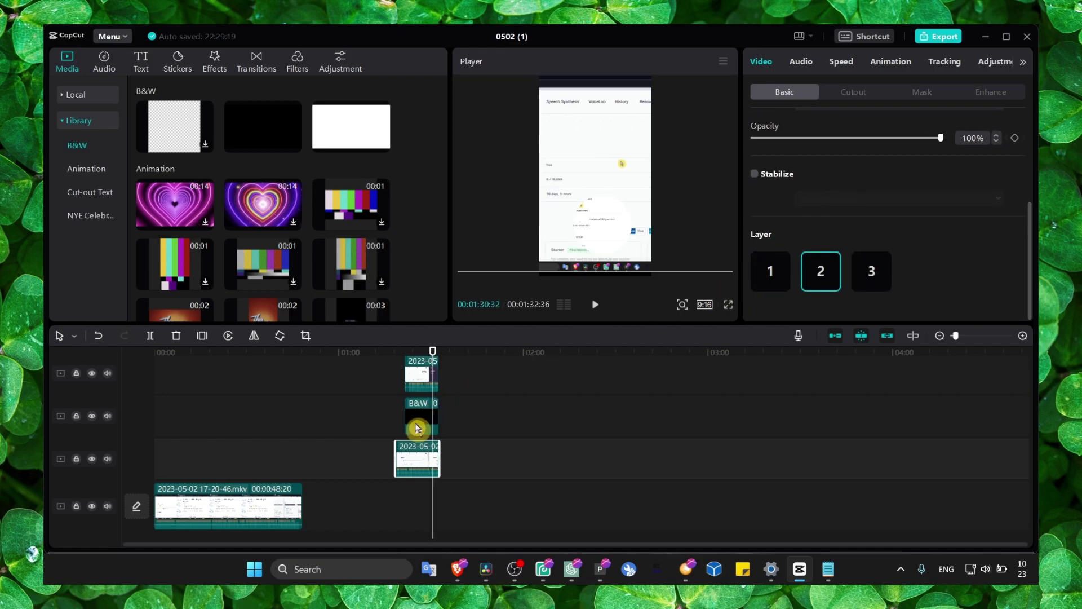
click(785, 272)
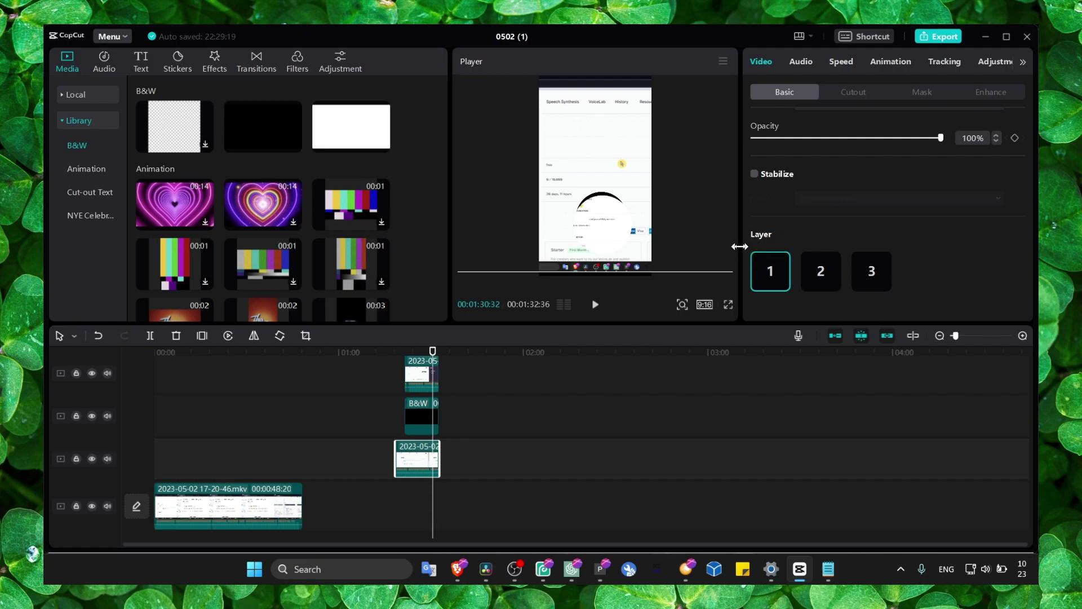
click(438, 369)
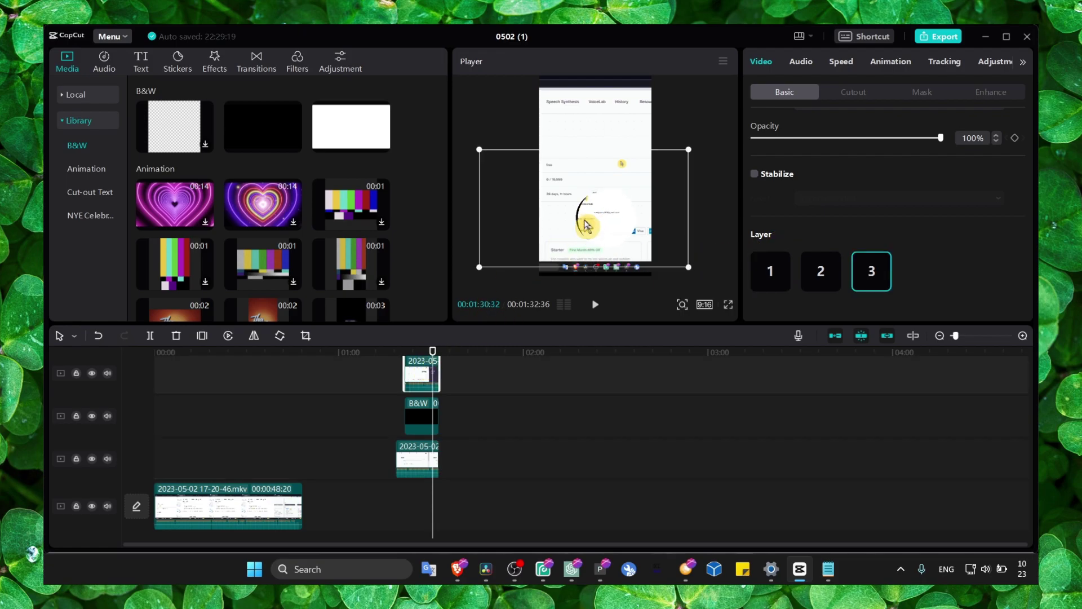
drag(688, 151, 665, 168)
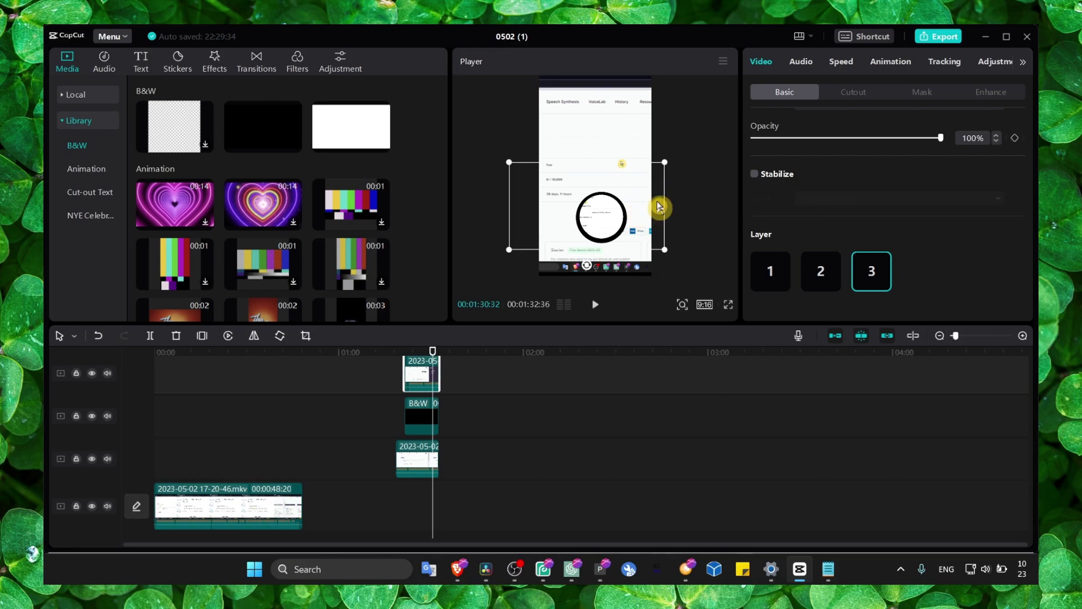
- Confirm the webcam's circle mask and review the black layer's transform settings
click(923, 92)
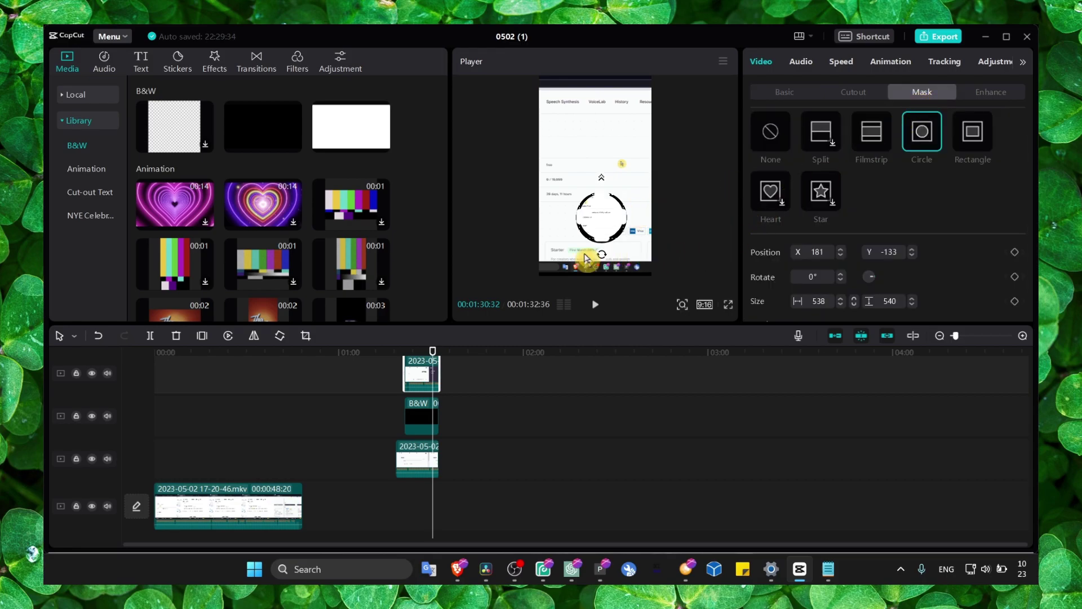
click(420, 400)
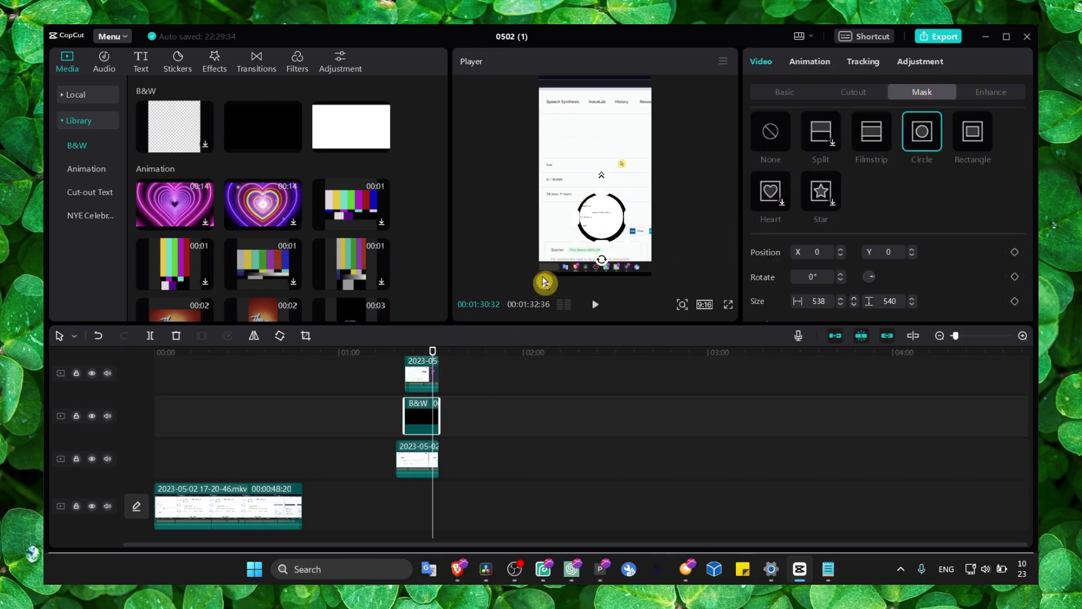
click(775, 93)
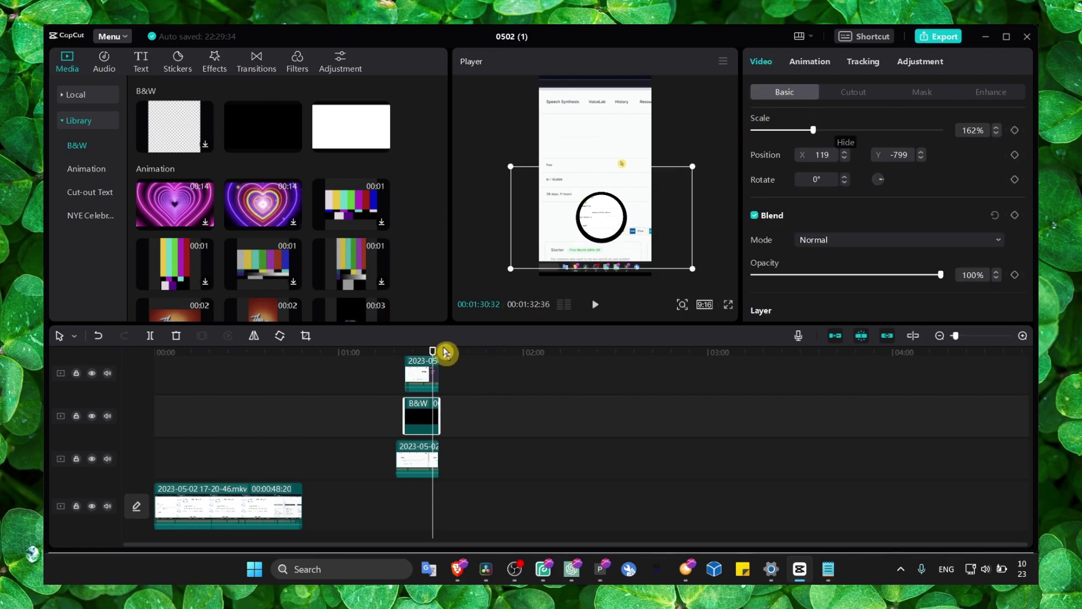
mouse_move(421, 359)
mouse_down()
mouse_move(430, 356)
mouse_move(406, 363)
mouse_move(414, 372)
mouse_move(413, 361)
mouse_move(429, 359)
mouse_up()
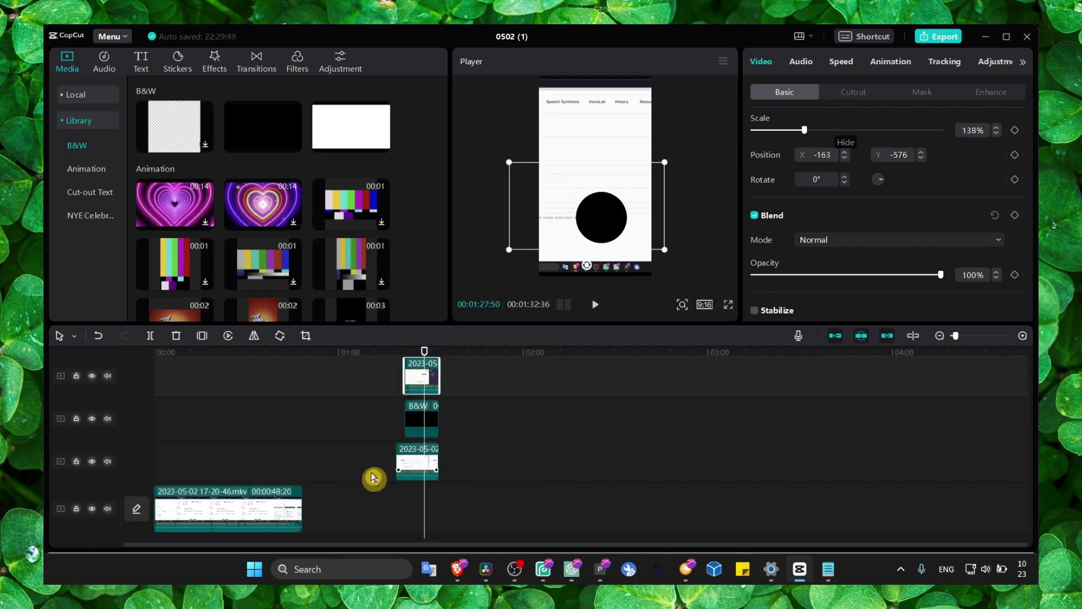
- Shift the screen-recording and webcam clips along the timeline and back under the overlays
click(410, 463)
drag(411, 462, 503, 460)
click(511, 353)
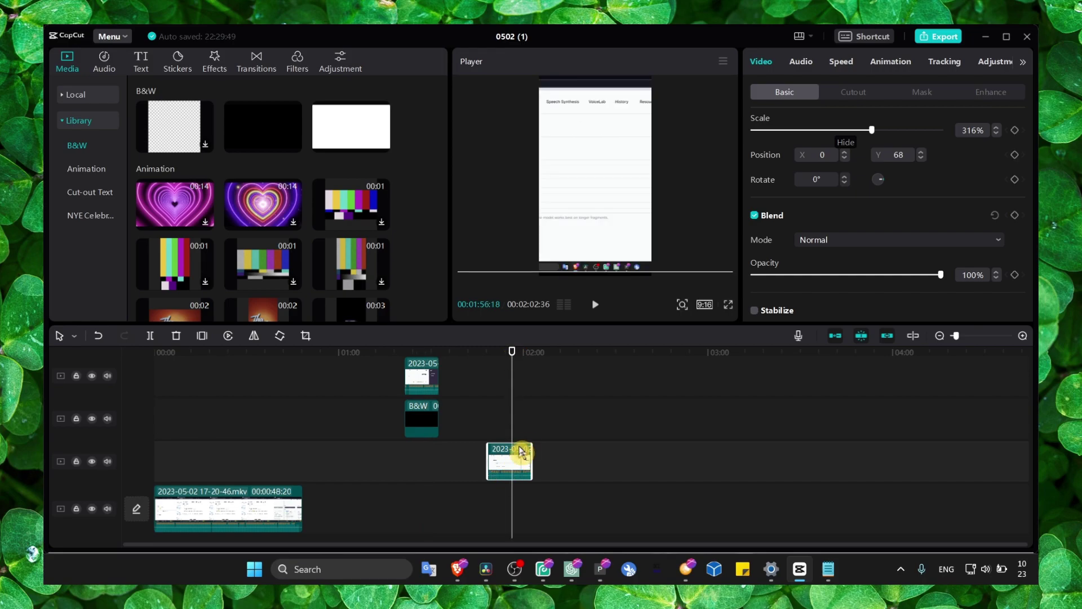
drag(512, 379, 502, 379)
drag(507, 459, 424, 459)
drag(408, 391, 512, 366)
click(506, 355)
- Move the webcam clip back above the black circle and centre the webcam in it
mouse_move(643, 219)
mouse_down()
mouse_move(652, 229)
mouse_move(641, 226)
mouse_up()
click(516, 353)
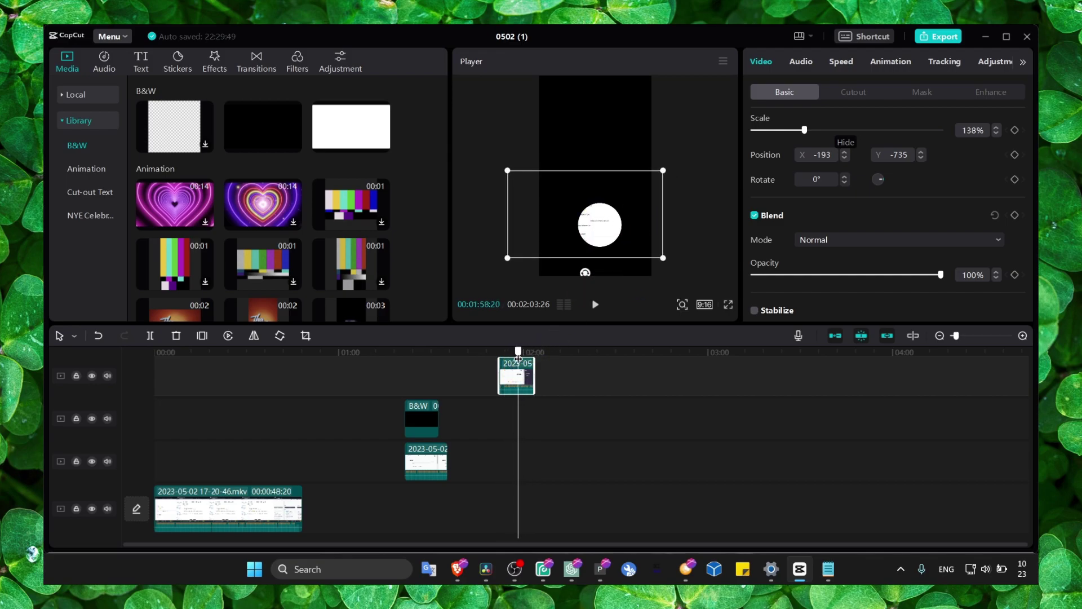
drag(516, 375, 423, 375)
click(424, 373)
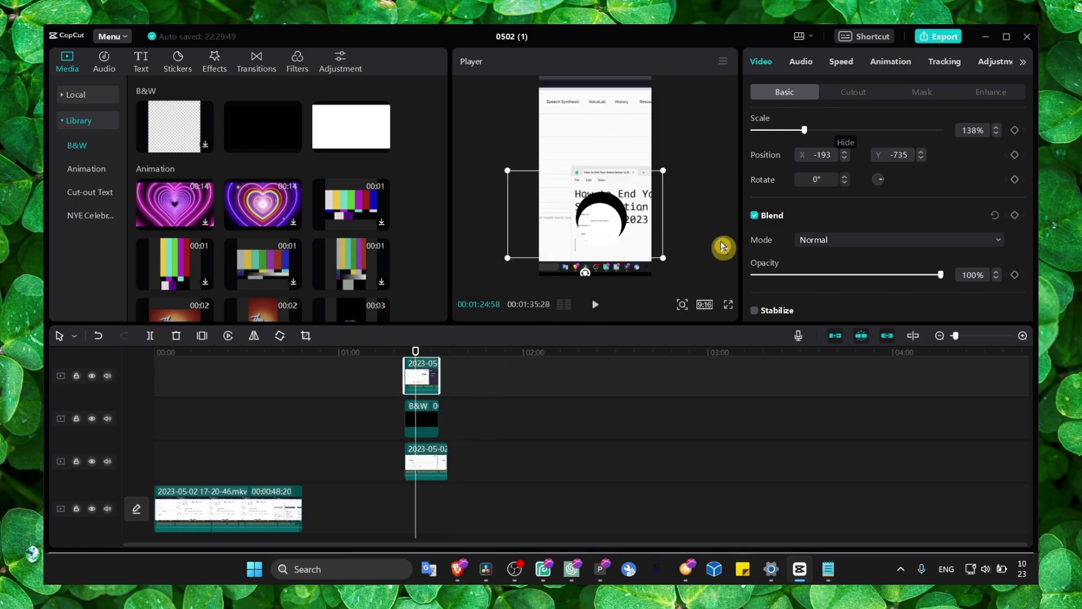
scroll(800, 236, down, 3)
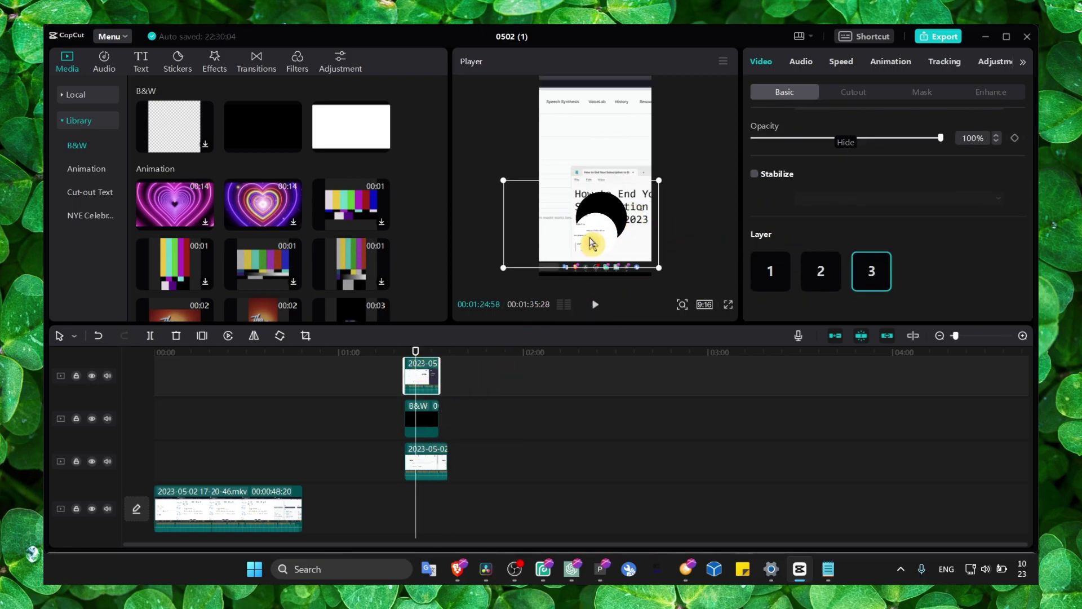
drag(592, 244, 598, 228)
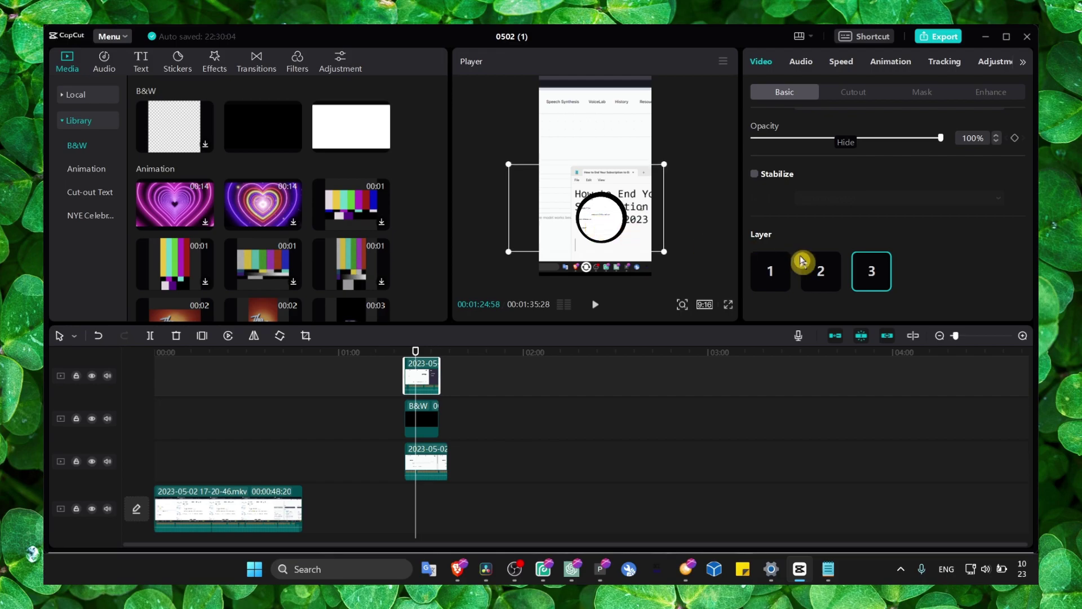
- Verify the layers: screen recording 1, black circle 2, webcam overlay 3
click(443, 457)
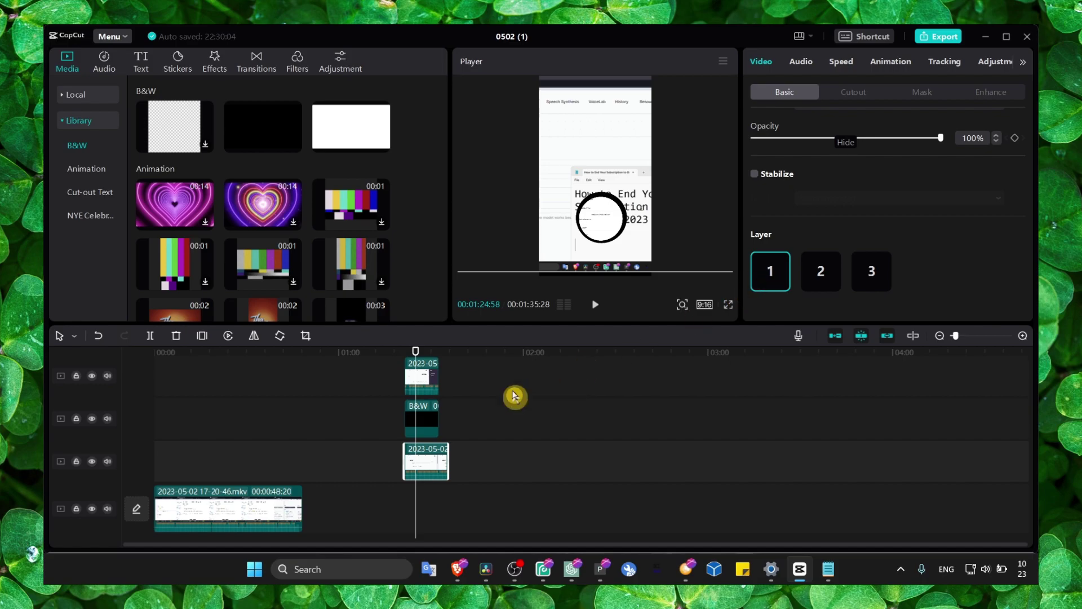
click(432, 422)
click(423, 375)
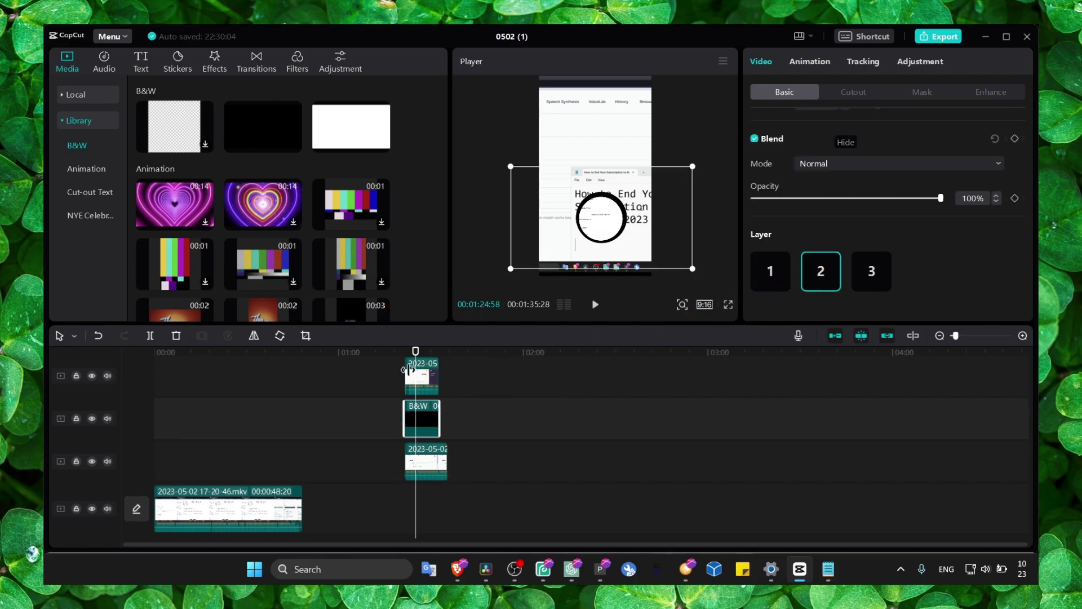
- Deselect clips and move the playhead back to around 00:24:59
click(346, 387)
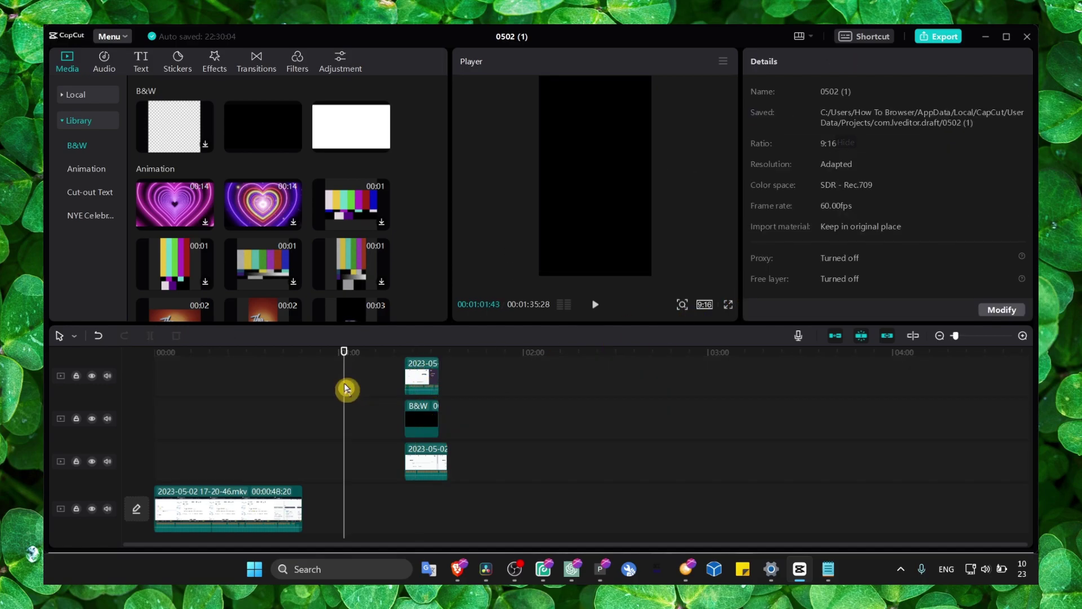
click(223, 395)
click(230, 486)
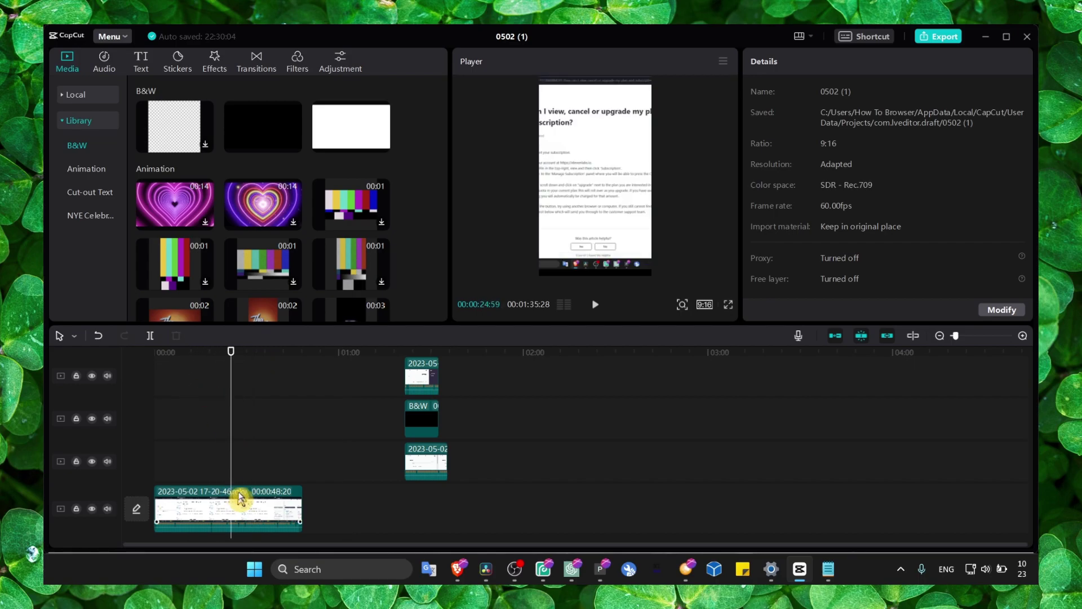
- Verify export settings of 1080P, mp4 and 60fps, then close the Export window
click(936, 37)
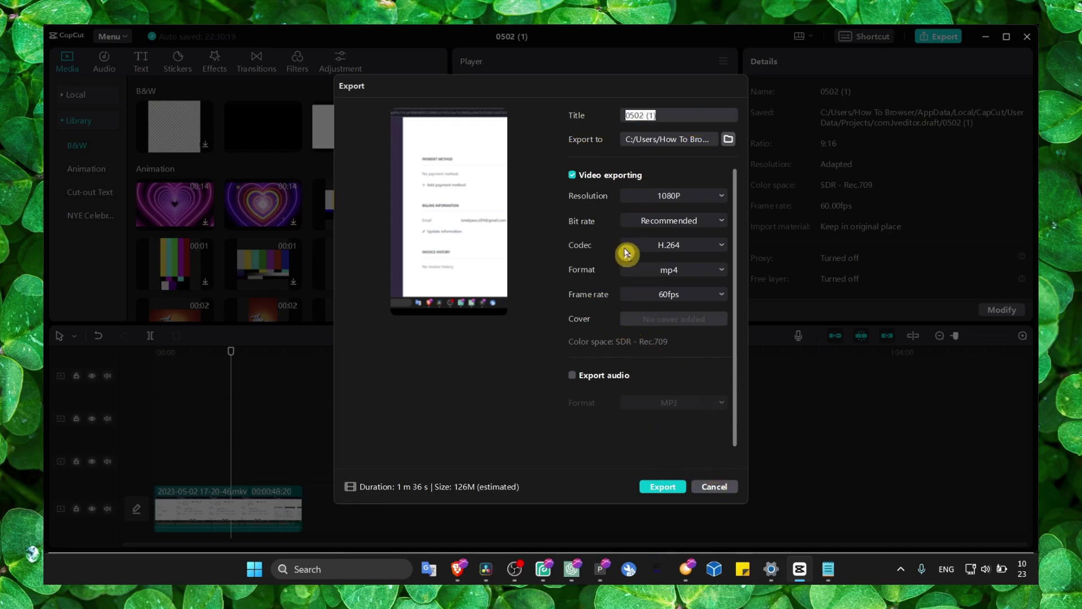
double_click(658, 199)
click(661, 197)
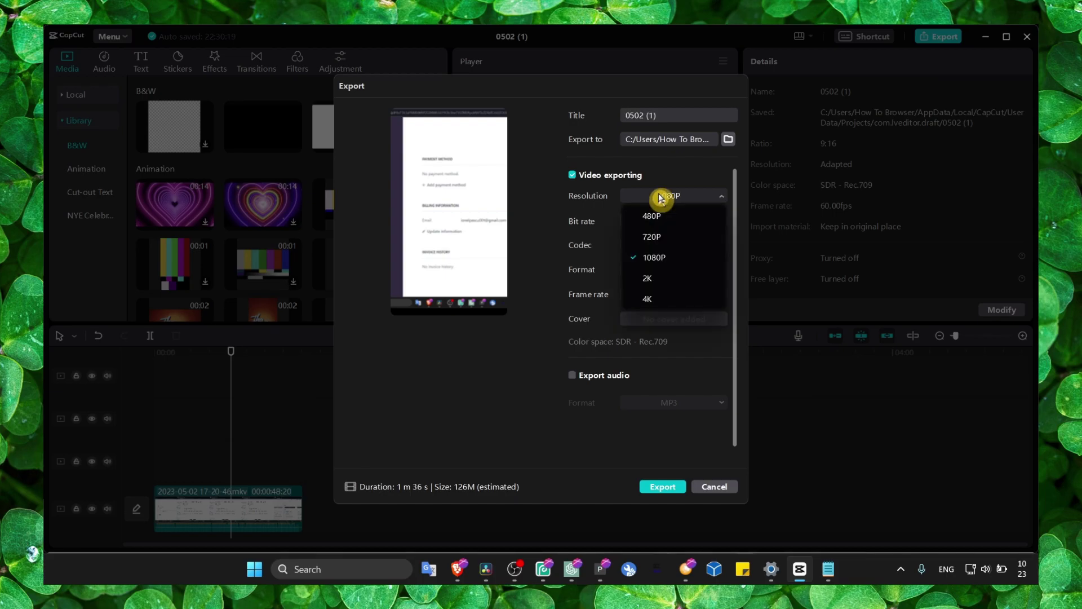
click(662, 197)
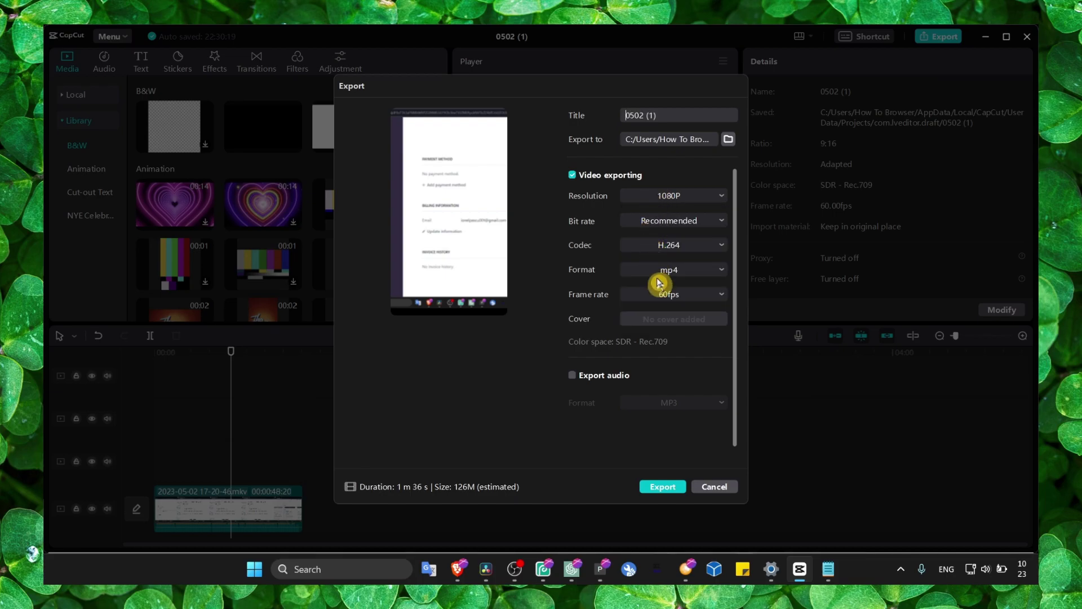
click(666, 294)
click(668, 294)
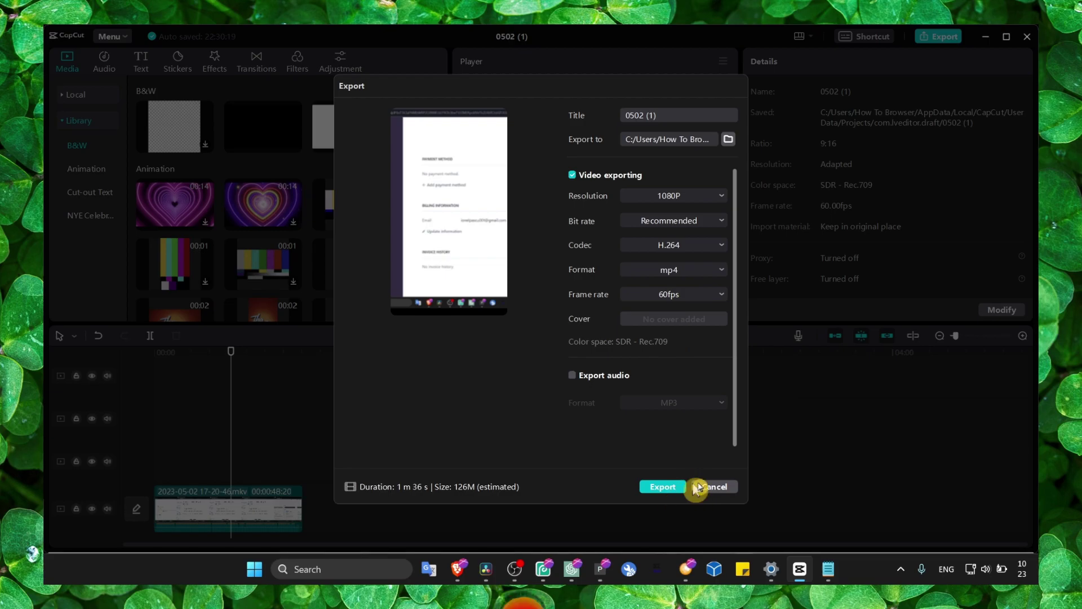
click(705, 489)
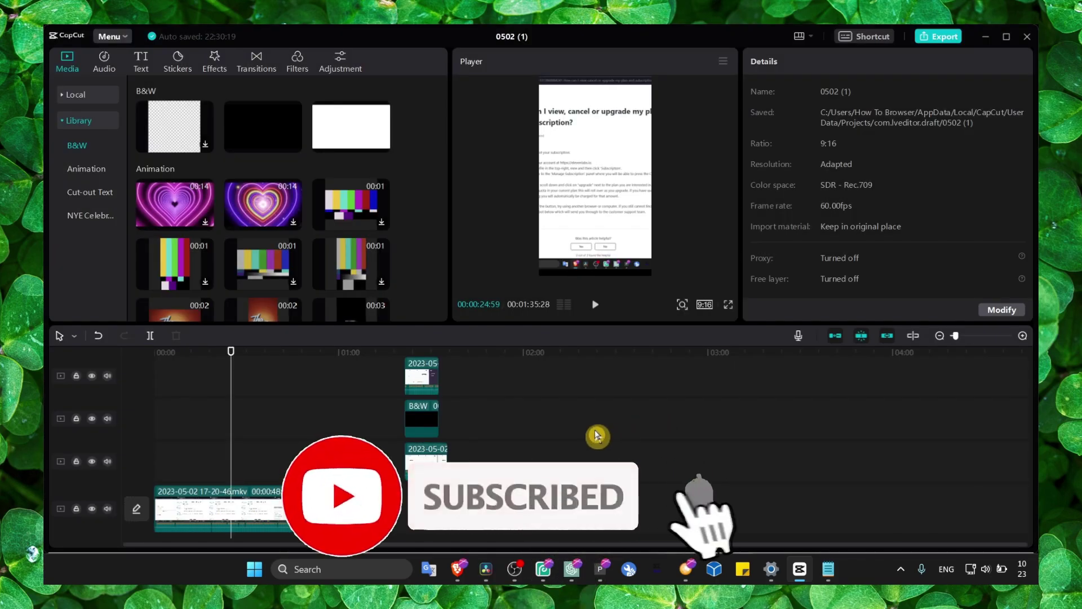